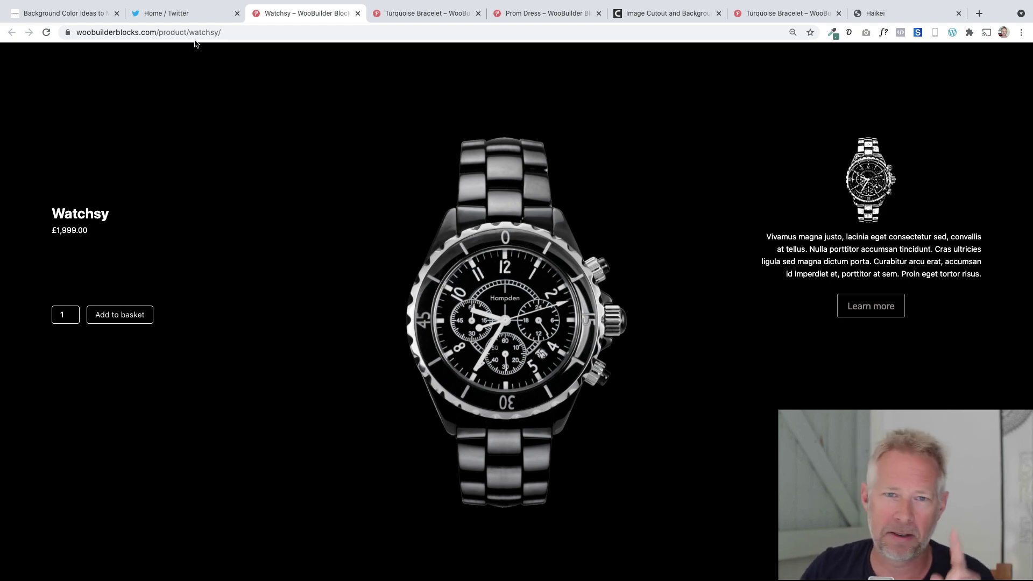
Step: Show the Turquoise Bracelet product page with its countdown timer, stock bar and teal wave background
left_click(406, 17)
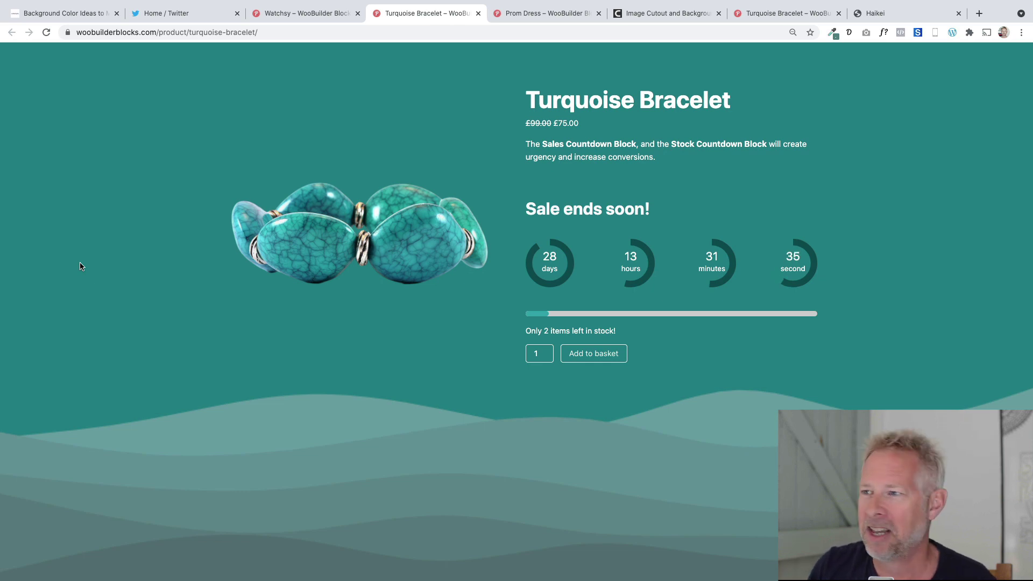
Step: Switch to the Prom Dress product page tab
left_click(538, 13)
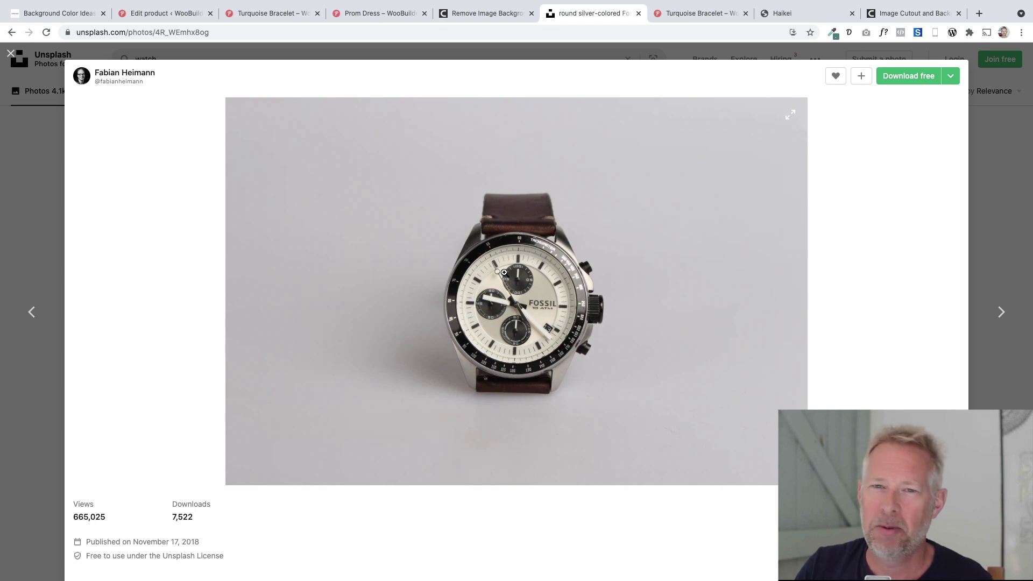
Step: Bring up the cutout.pro watch result beside the original and show its download sizes
left_click(495, 17)
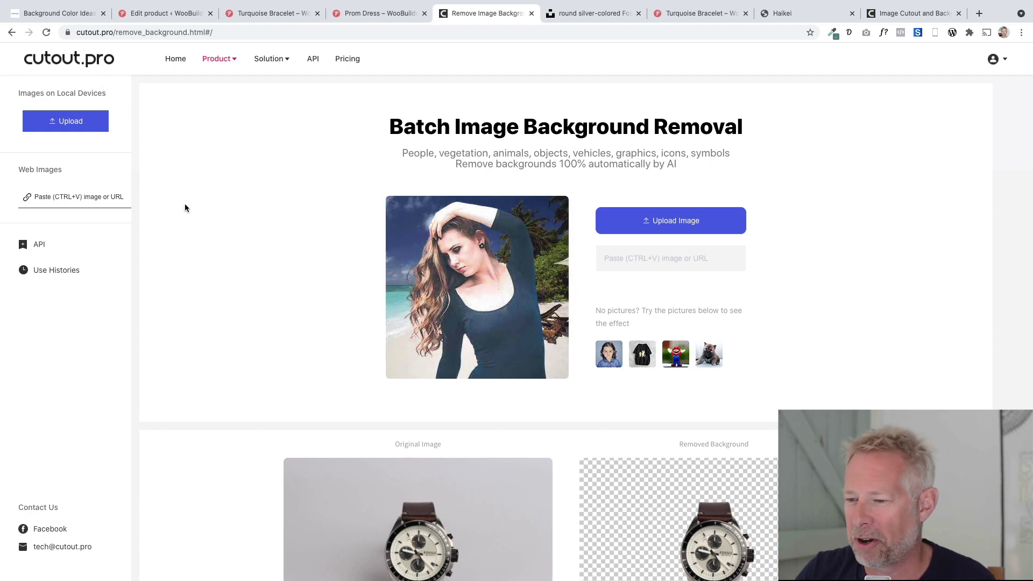
scroll(216, 272, "down", 4)
scroll(387, 237, "up", 5)
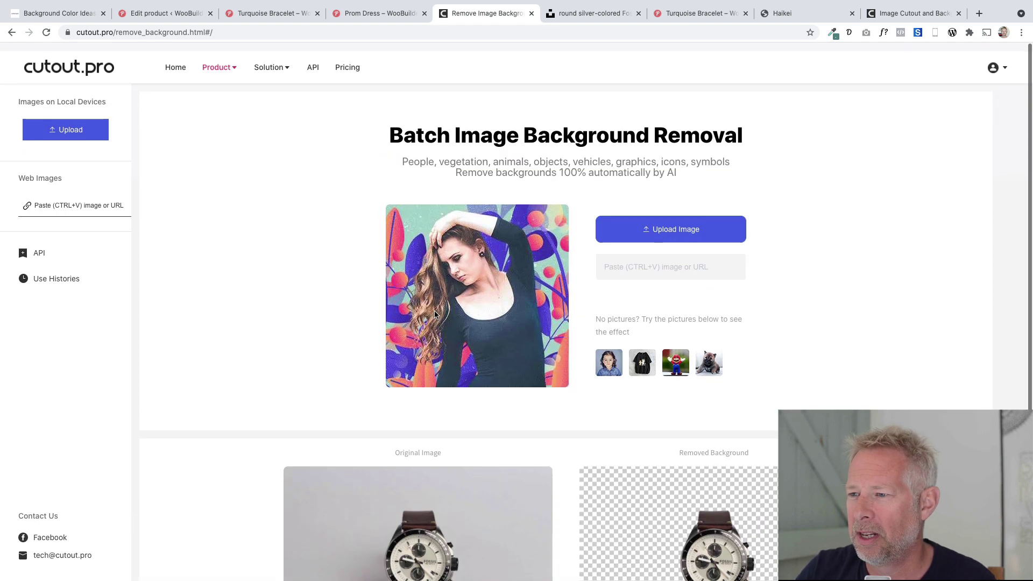
scroll(581, 424, "down", 2)
scroll(481, 442, "down", 3)
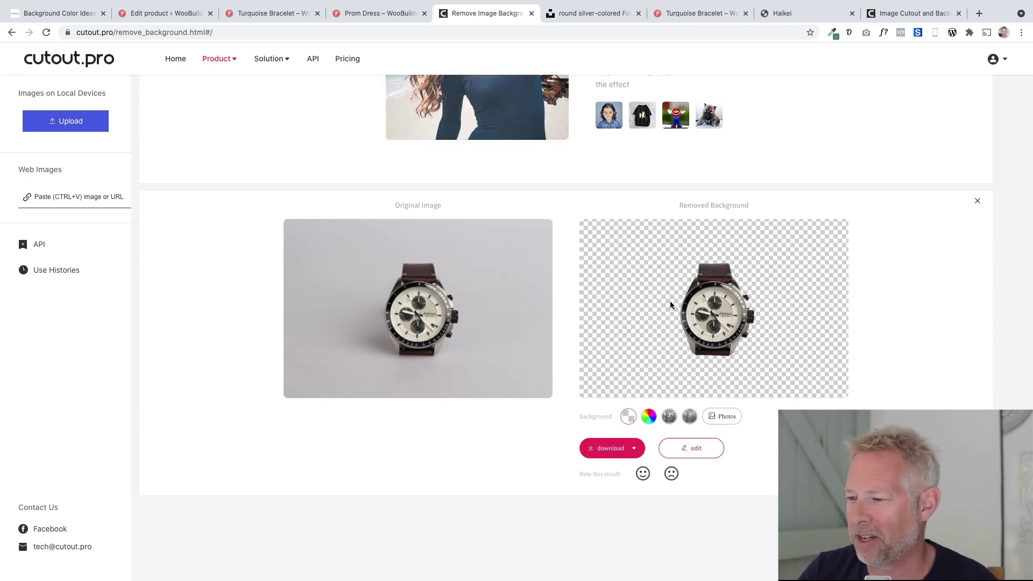
left_click(635, 450)
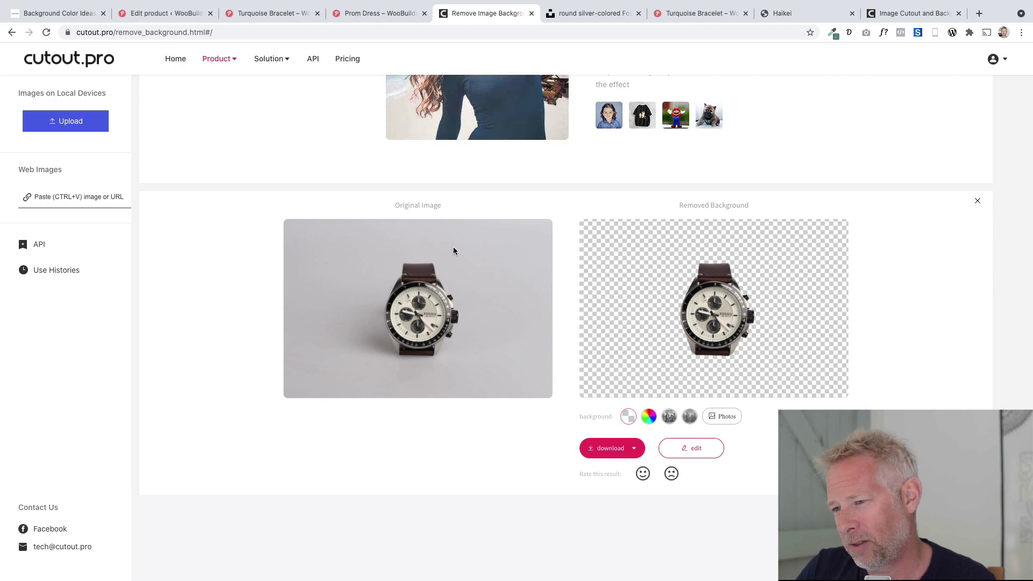
Step: Open the Watchsy (Copy) product in the block editor
left_click(374, 15)
left_click(293, 17)
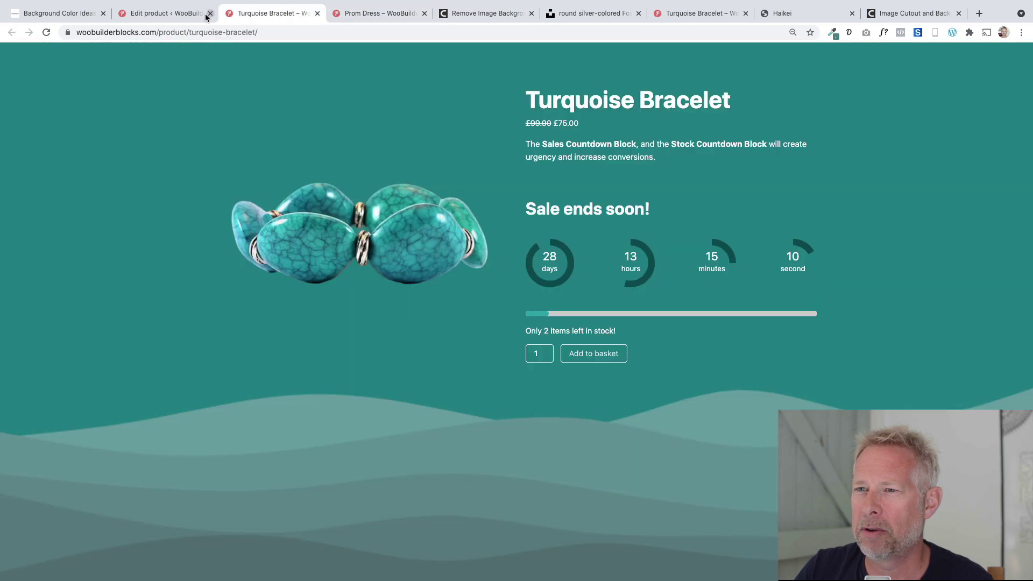
left_click(167, 13)
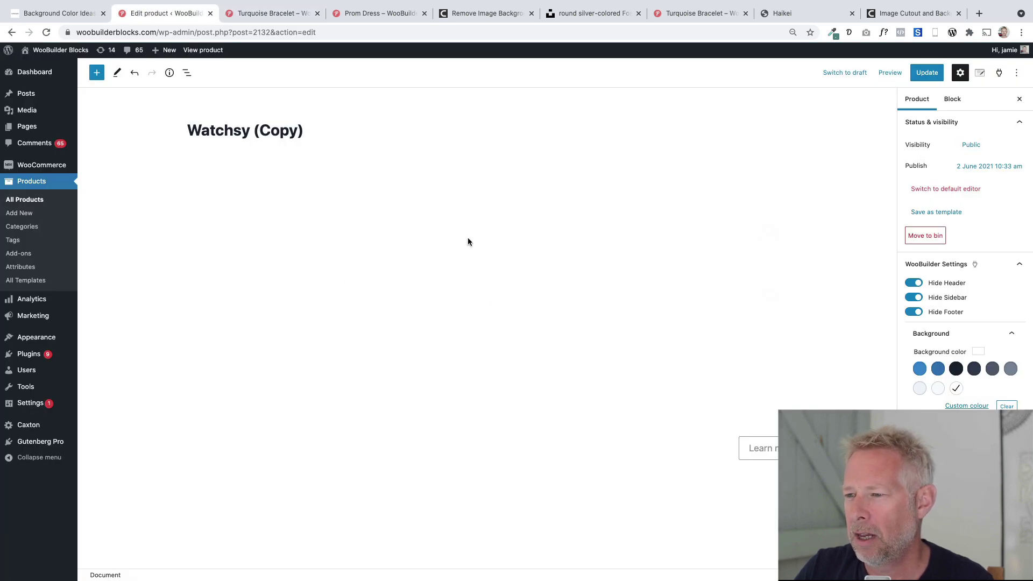
Step: Try the blue, slate, darker and white swatches as the page background
left_click(919, 369)
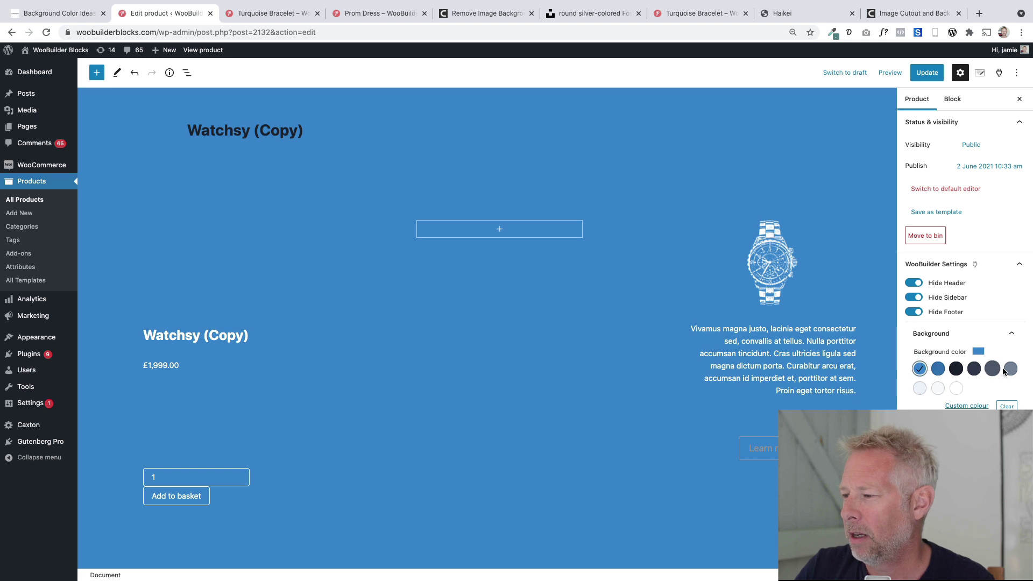
left_click(1011, 369)
left_click(992, 369)
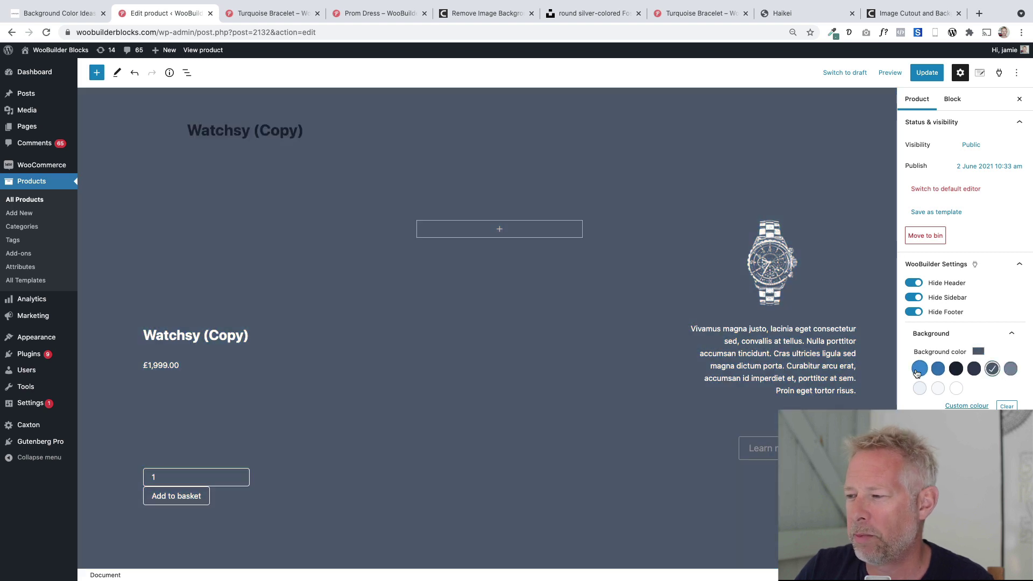
left_click(920, 369)
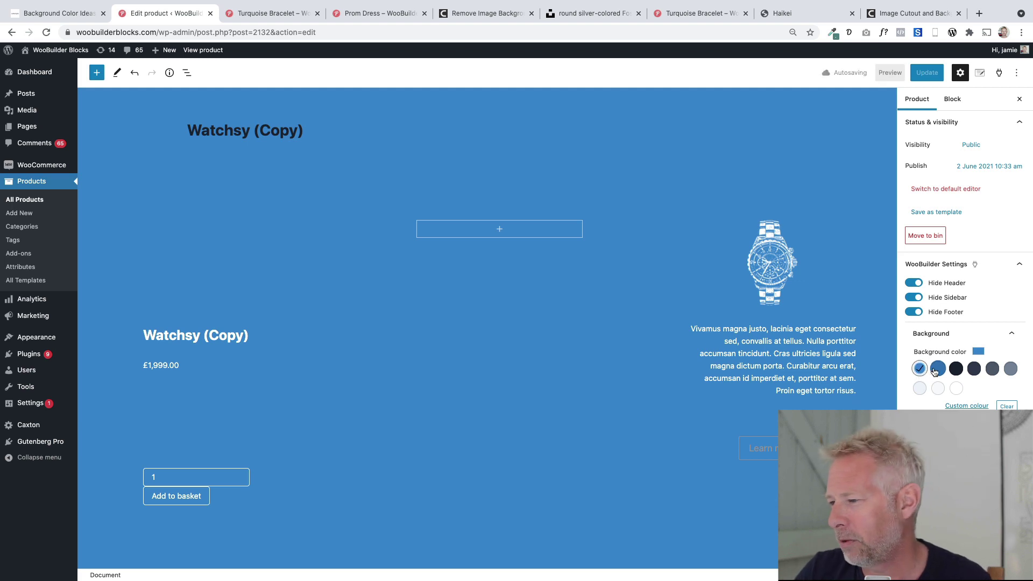
left_click(937, 369)
left_click(956, 369)
left_click(974, 369)
left_click(956, 388)
left_click(920, 369)
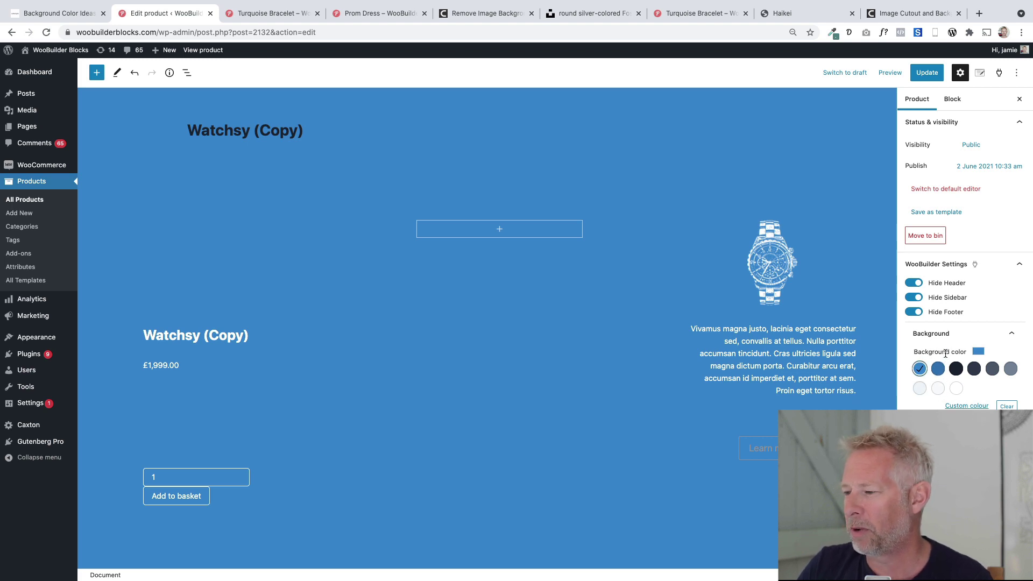
Step: Adjust the custom colour toward purple and set the background colour to white
left_click(919, 368)
left_click_drag(909, 330, 890, 302)
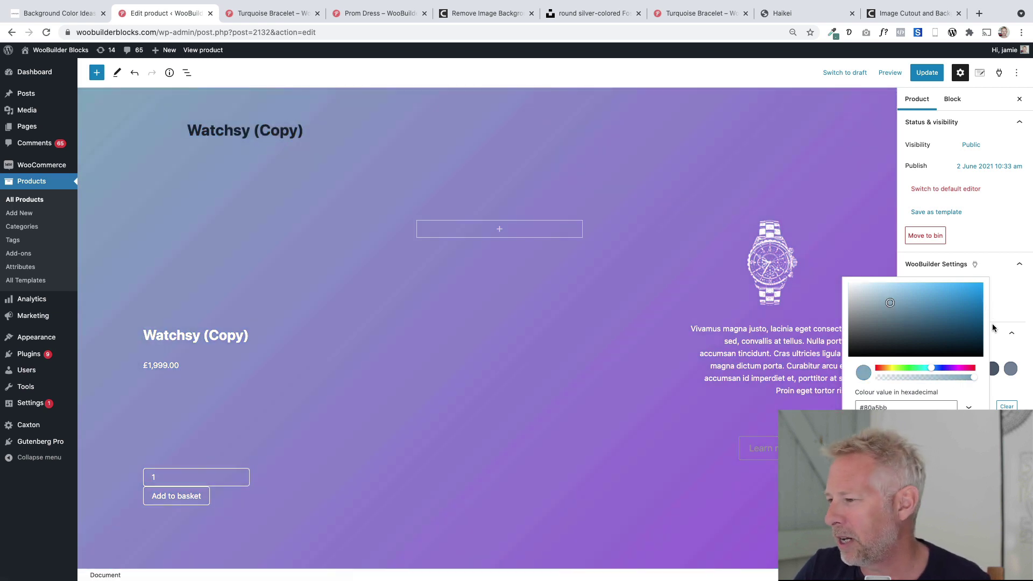
left_click(994, 348)
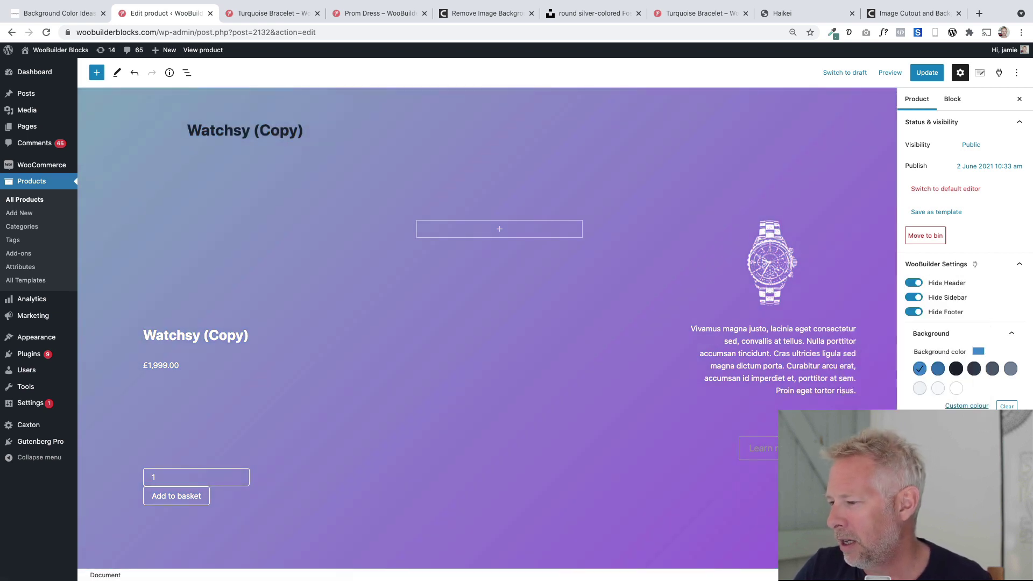
left_click(957, 369)
left_click(957, 369)
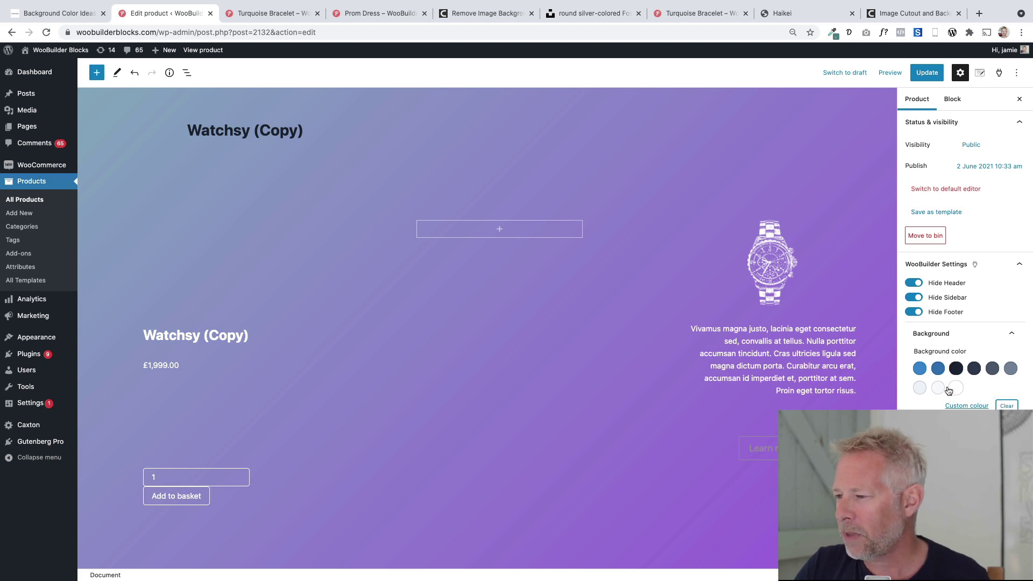
left_click(949, 389)
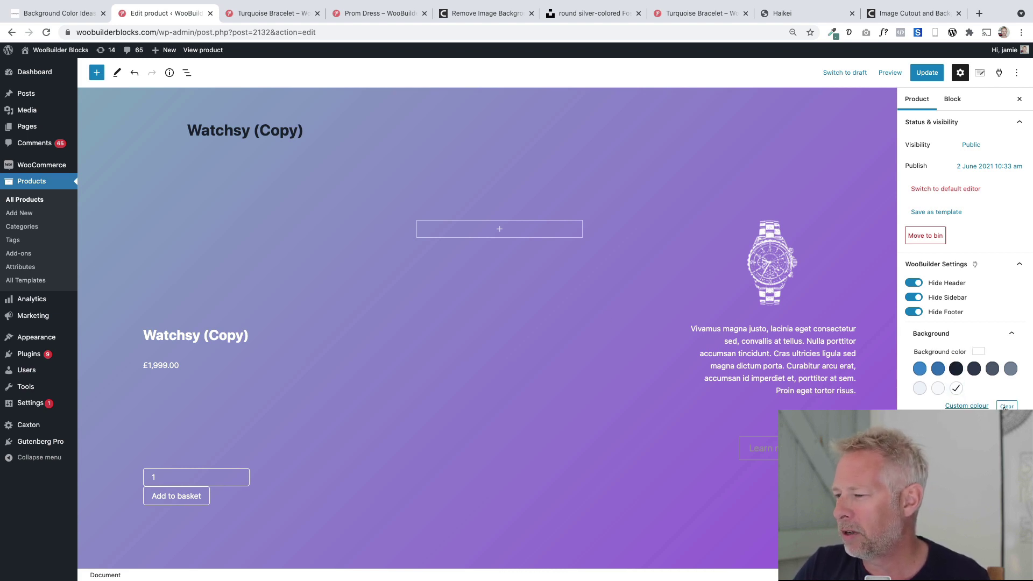
Step: Insert watch-final.png from the Media Library into the centre column and update the product
left_click(487, 230)
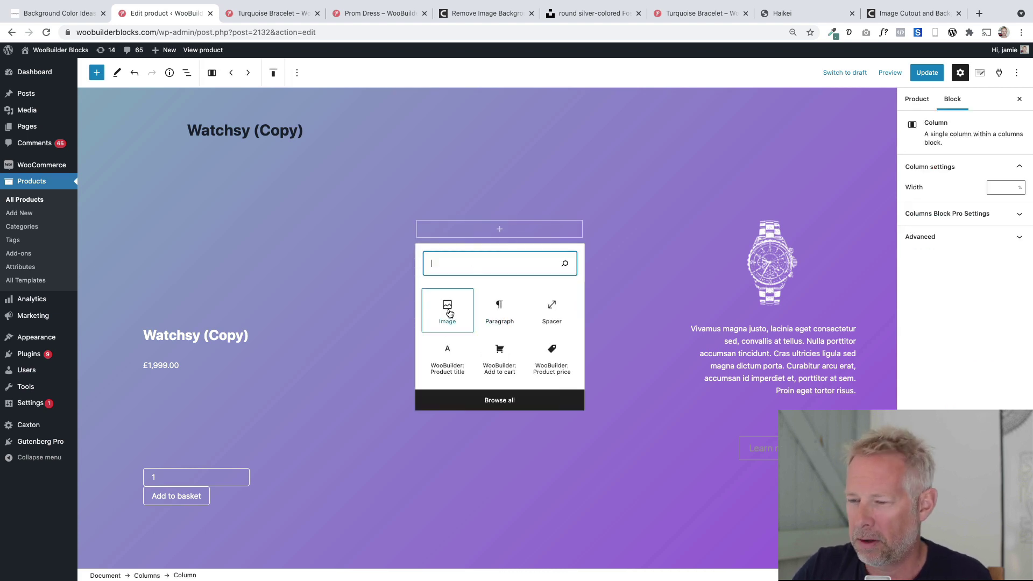
left_click(448, 311)
left_click(469, 292)
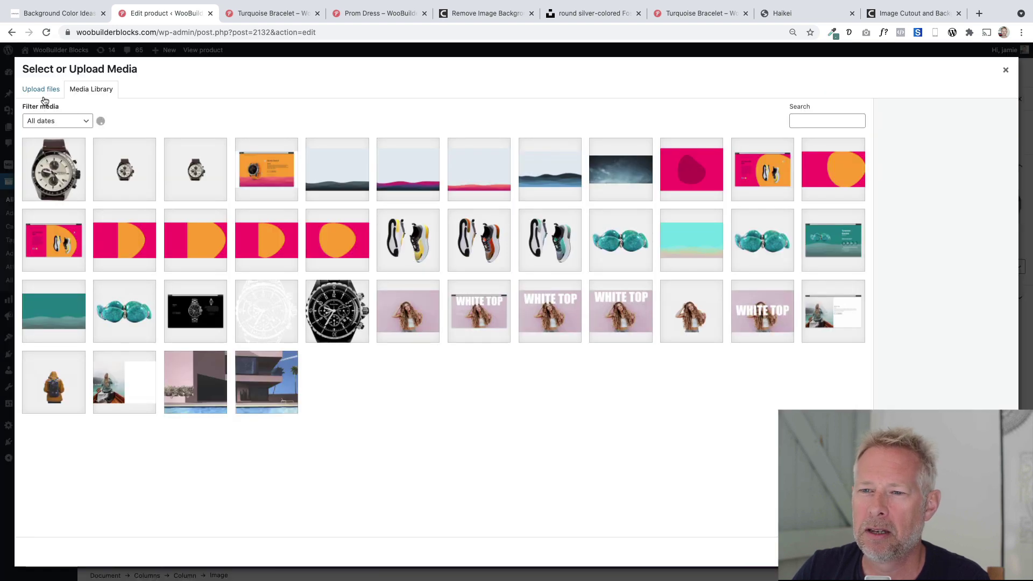
left_click(53, 169)
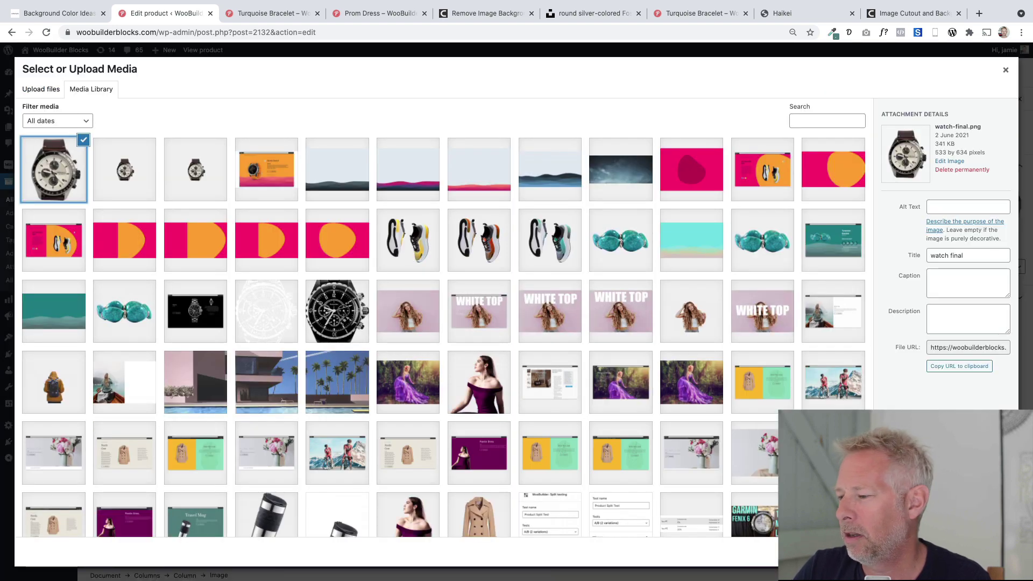
left_click(985, 550)
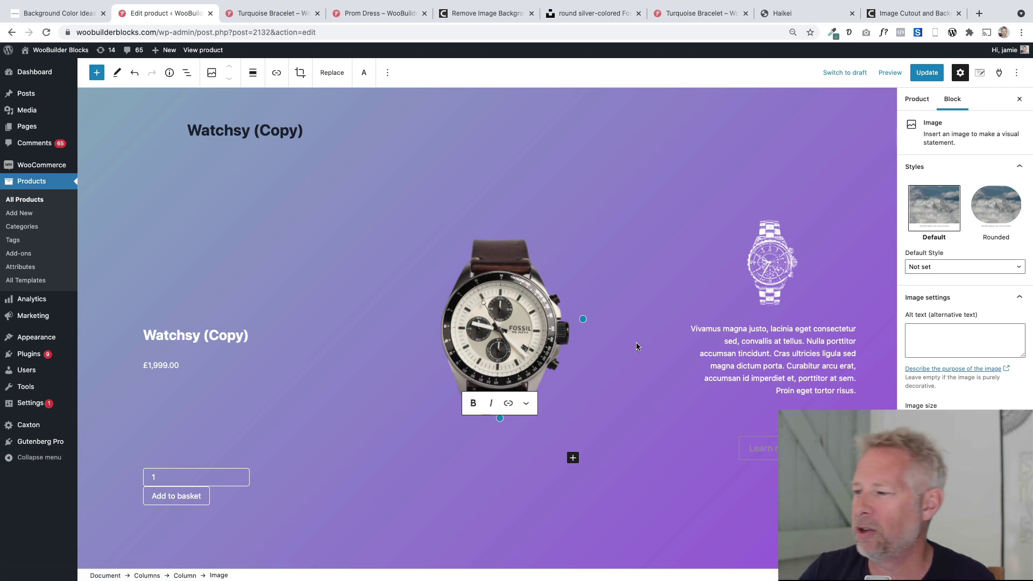
left_click(927, 73)
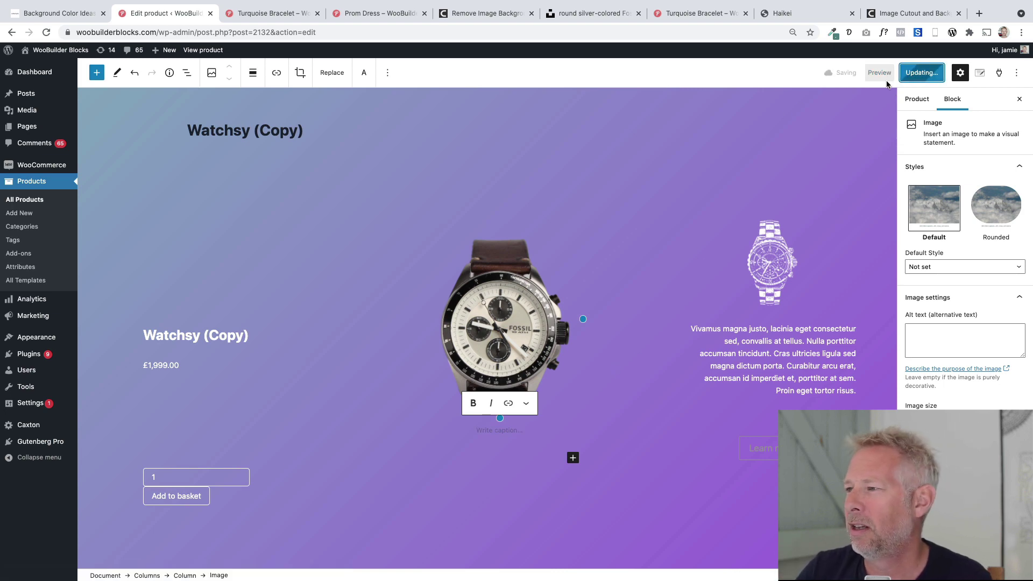
Step: View the live Watchsy (Copy) page with its centred cutout watch, then reopen it for editing
left_click(203, 52)
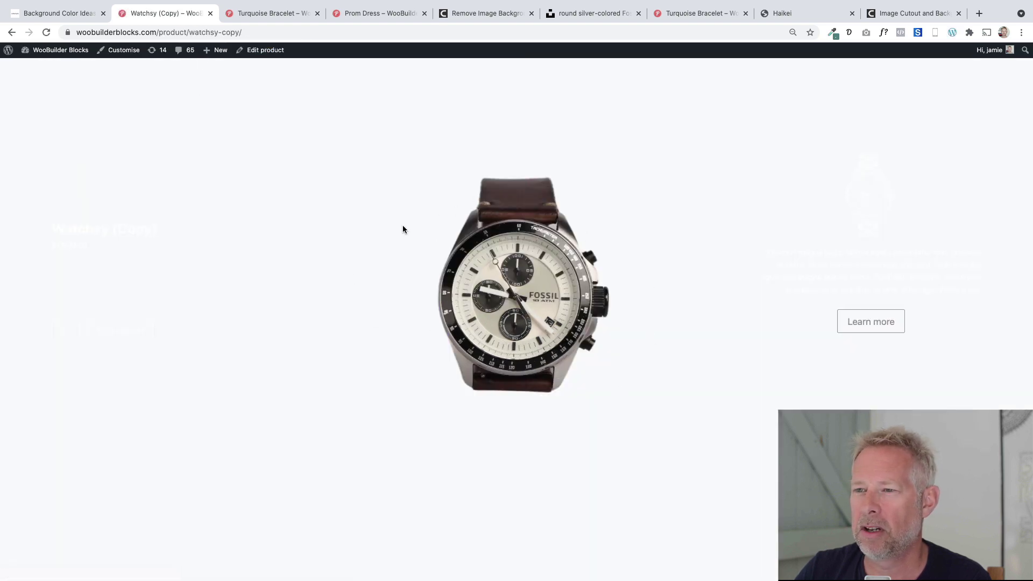
left_click(505, 15)
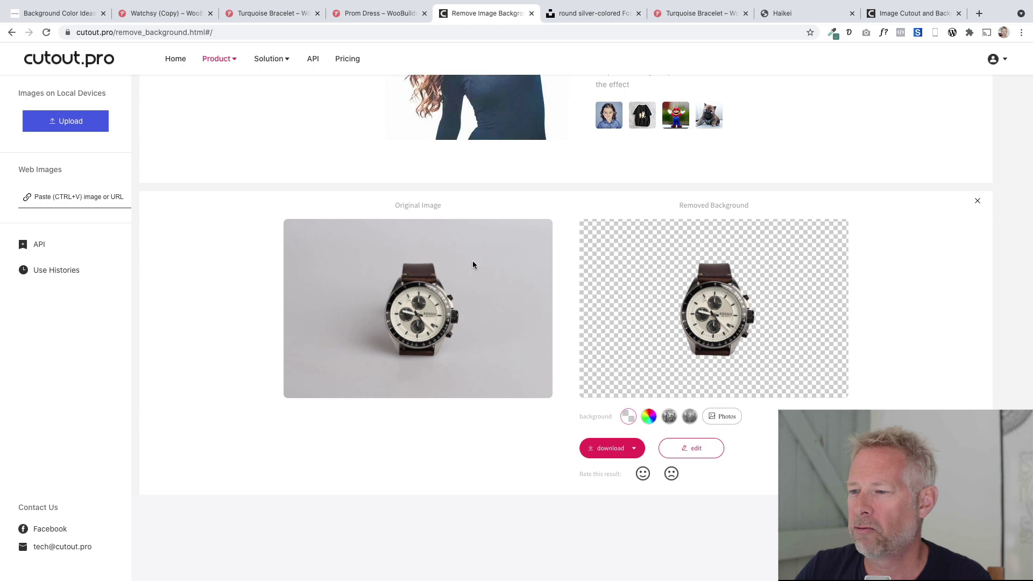
left_click(158, 13)
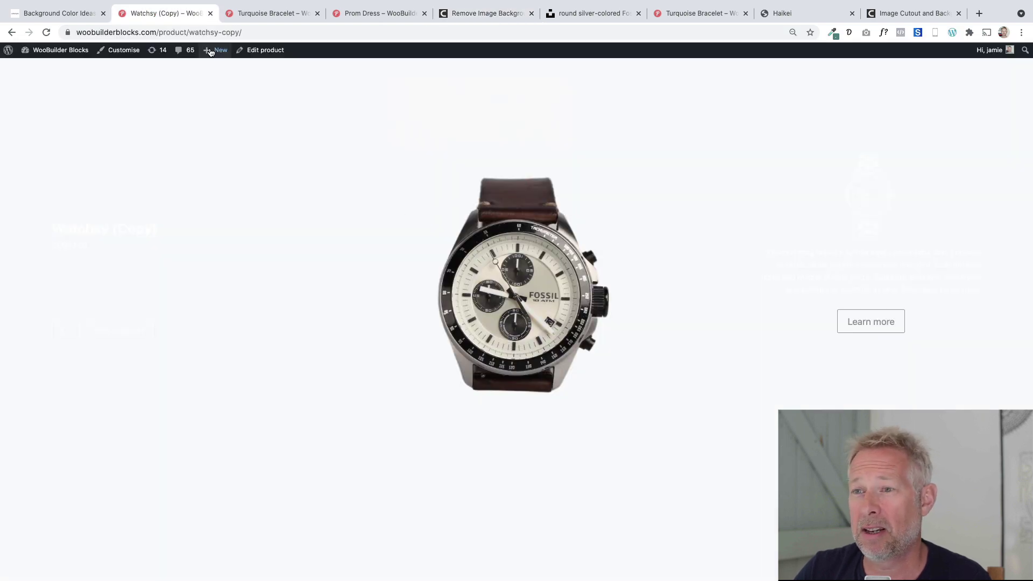
left_click(260, 50)
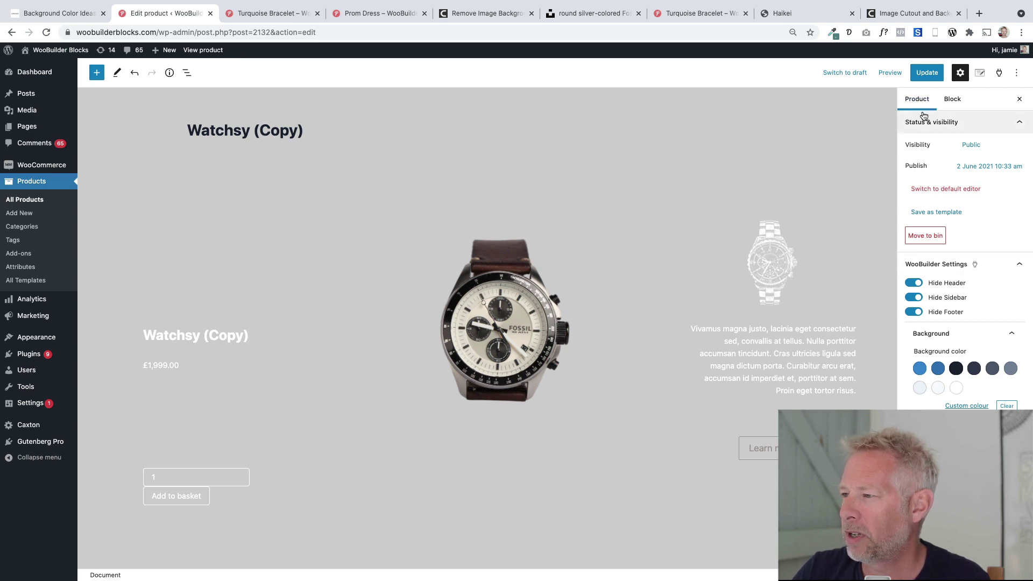
Step: Choose the dark navy Background color swatch over light and mid blue, then update
scroll(964, 308, "down", 3)
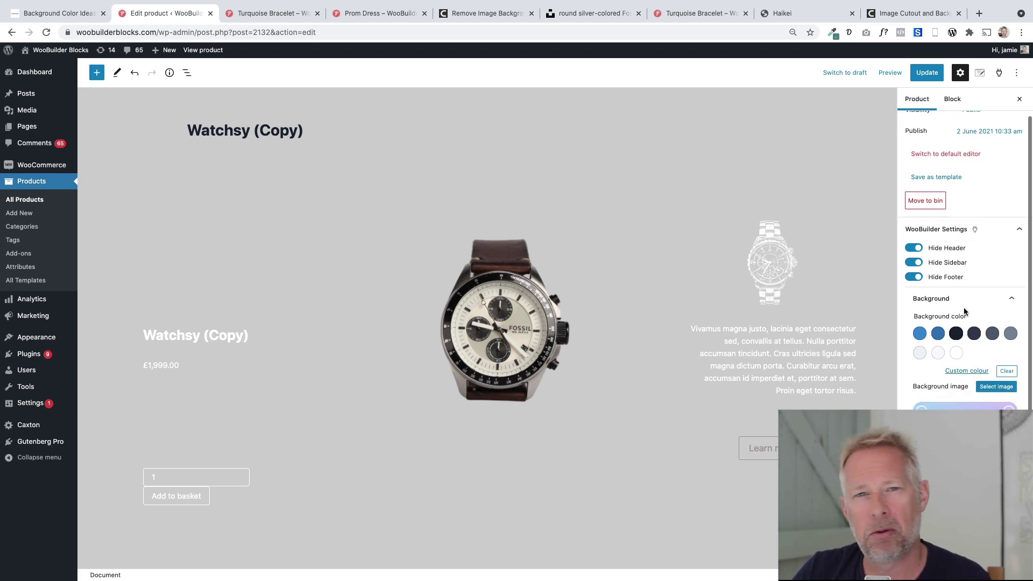
left_click(956, 280)
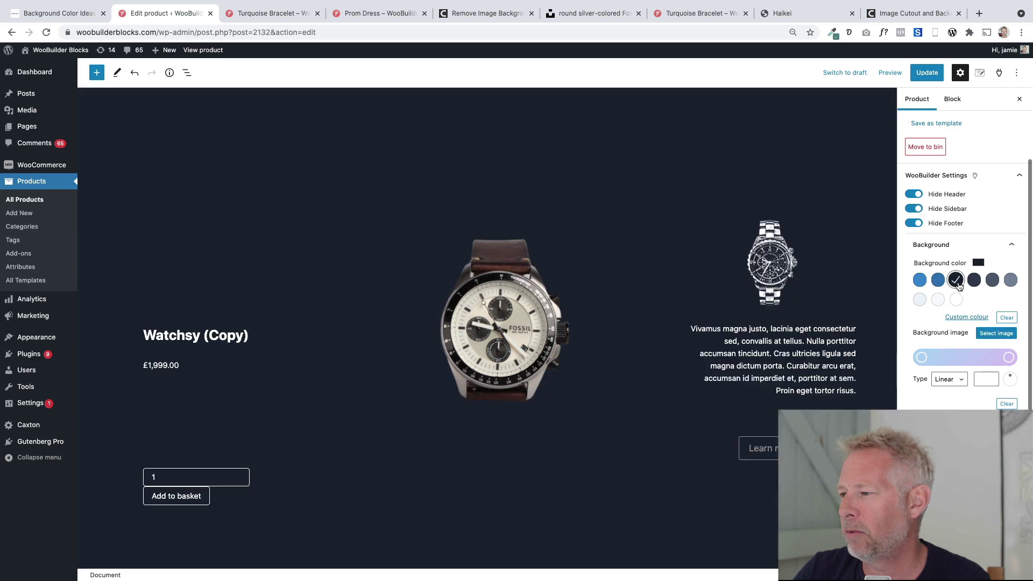
left_click(920, 280)
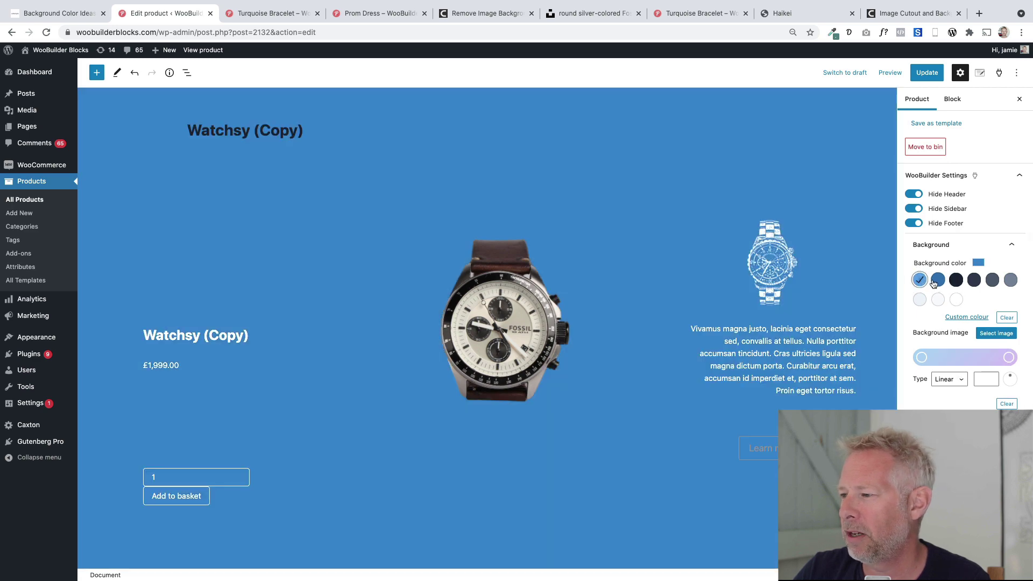
left_click(938, 280)
left_click(956, 280)
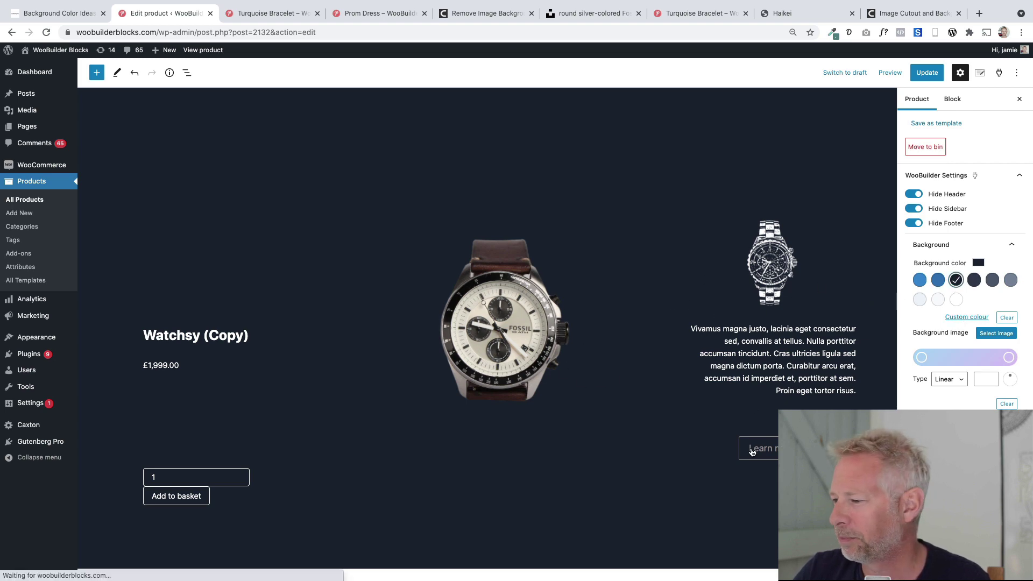
left_click(926, 72)
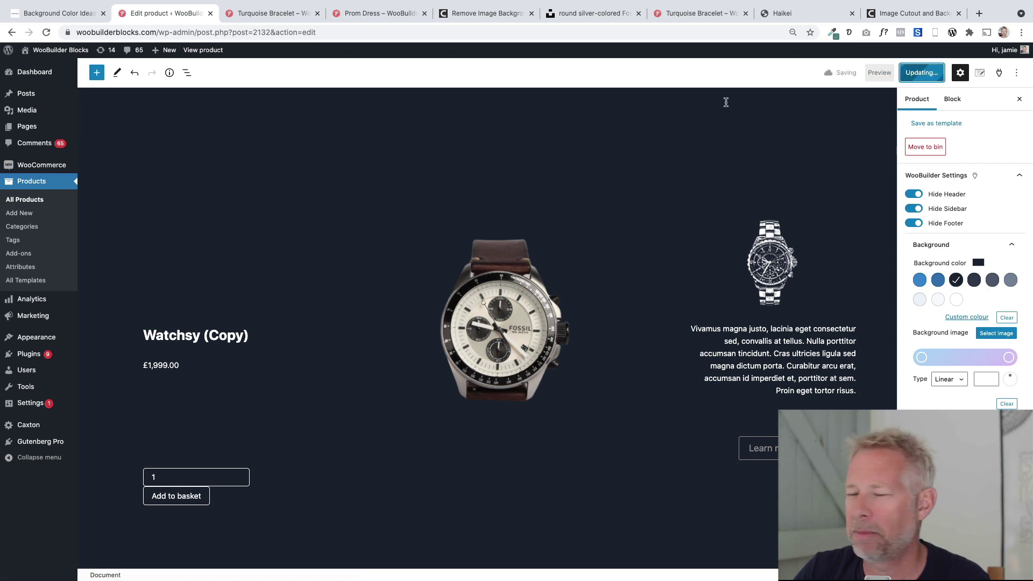
Step: View the live Prom Dress page and open it for editing
left_click(192, 51)
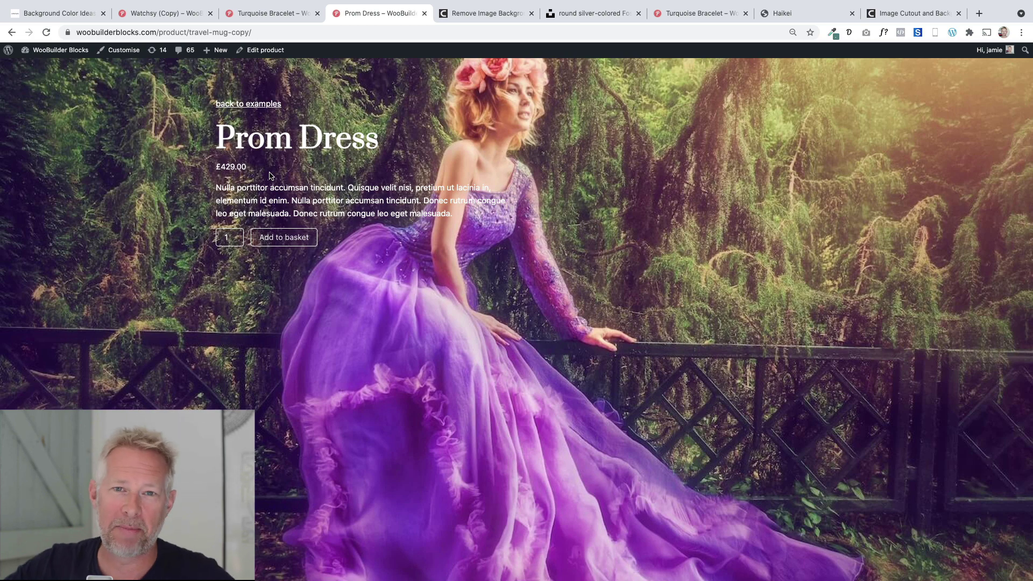
left_click(262, 50)
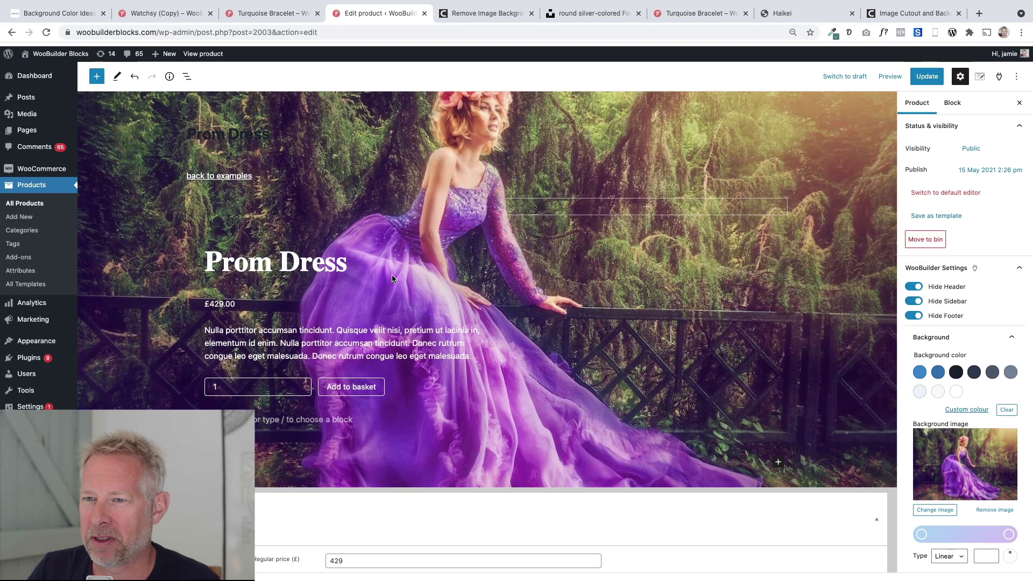
left_click(262, 262)
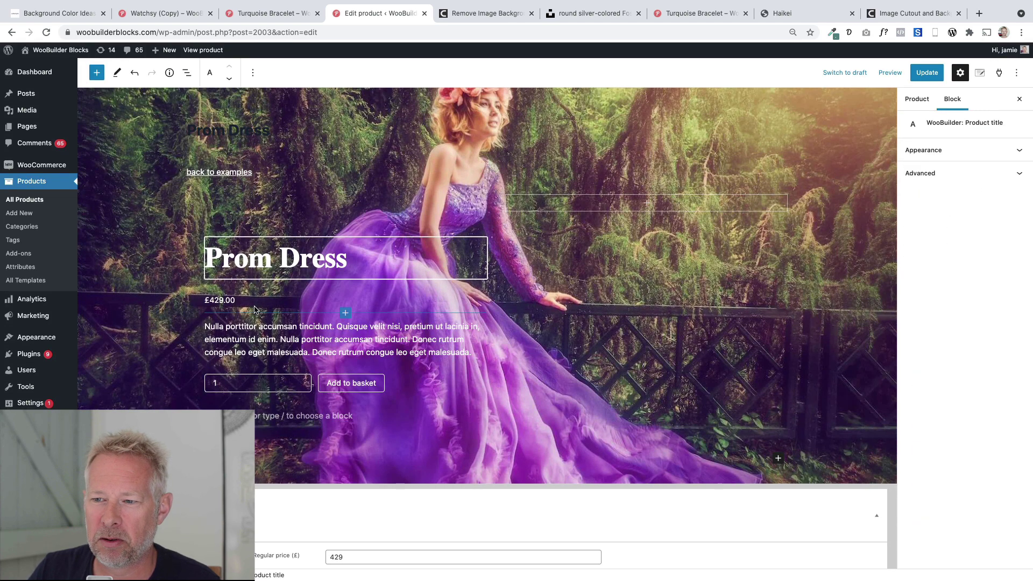
left_click(309, 324)
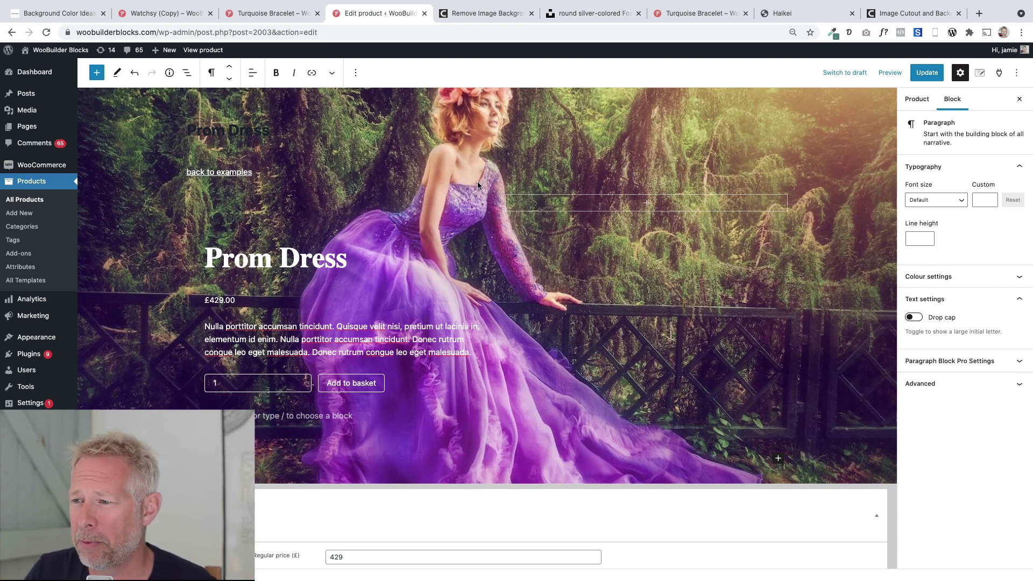
left_click(187, 73)
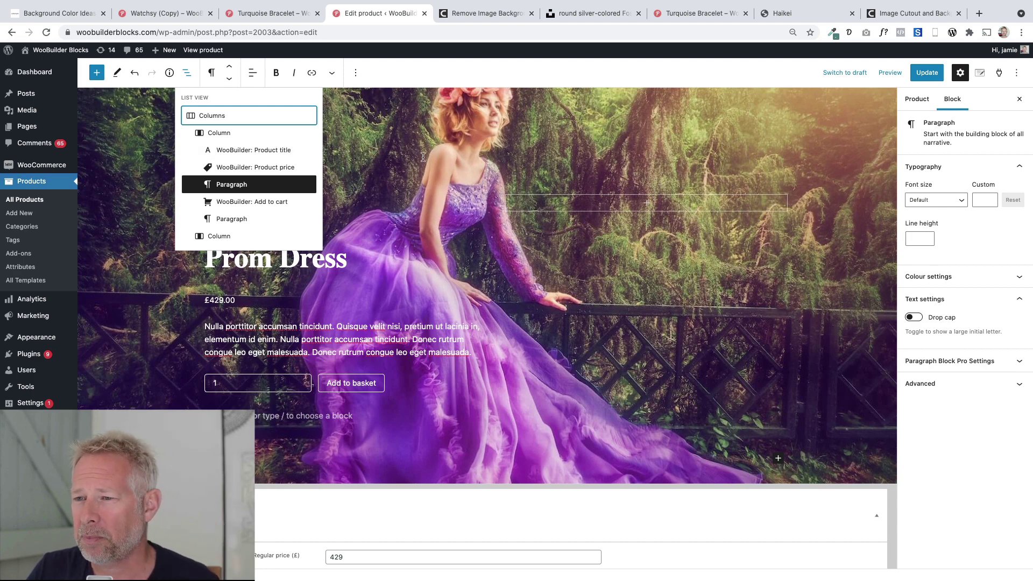
key("Escape")
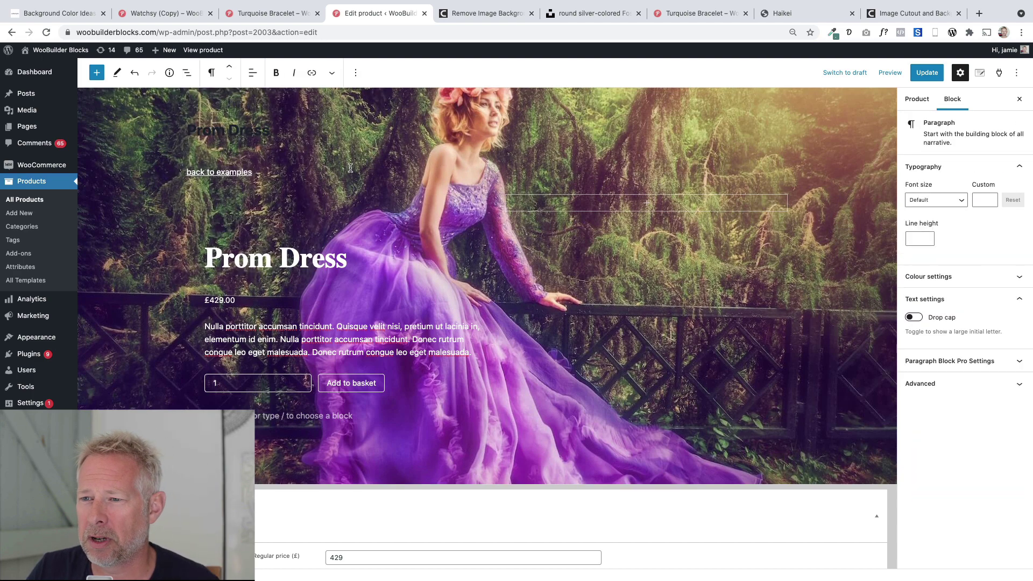
left_click(249, 262)
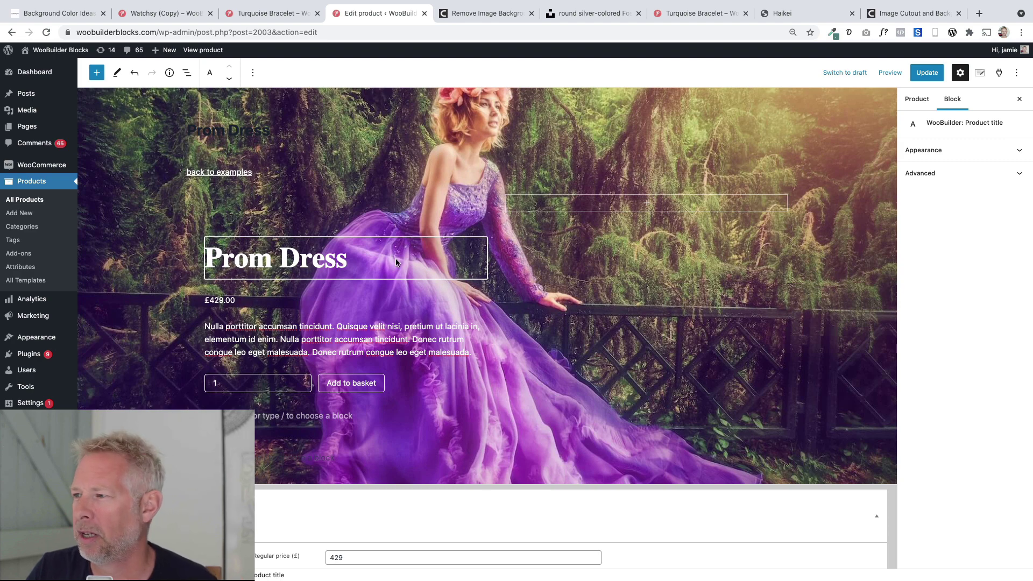
Step: Raise the Prom Dress title's font size to 61 in its Appearance settings
left_click(942, 152)
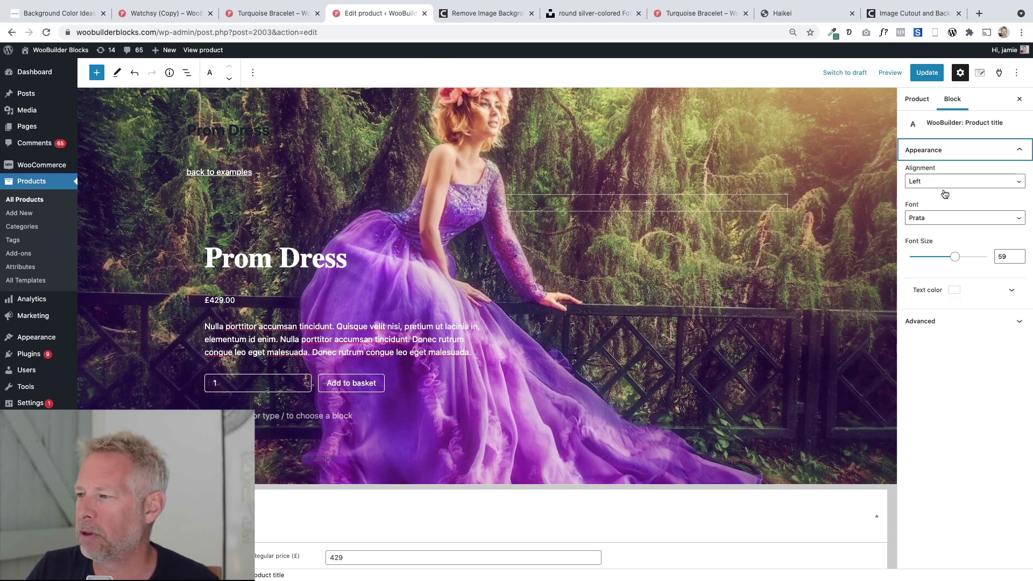
left_click(956, 259)
mouse_move(956, 260)
left_mouse_down()
mouse_move(972, 260)
mouse_move(957, 258)
left_mouse_up()
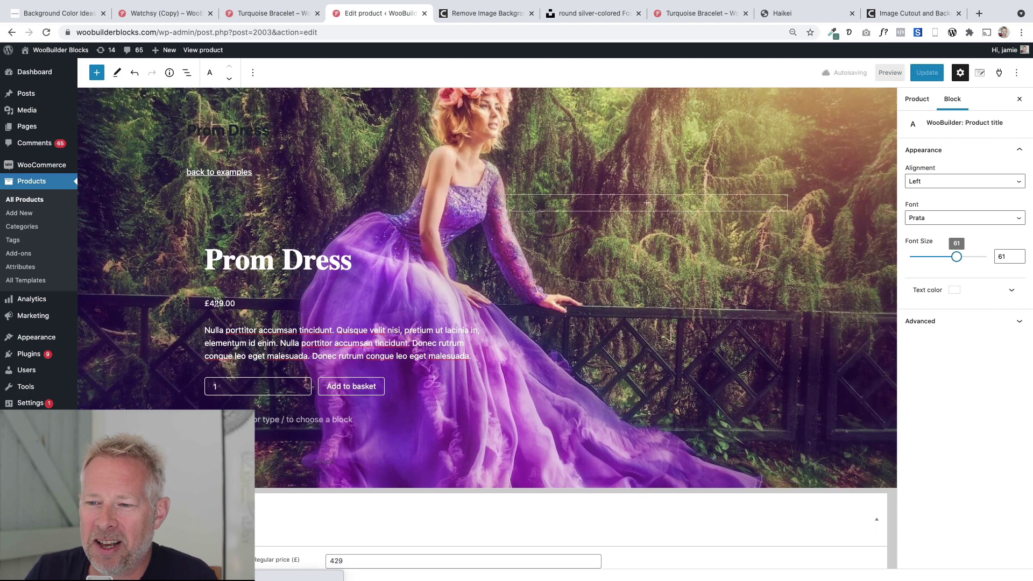
left_click(233, 303)
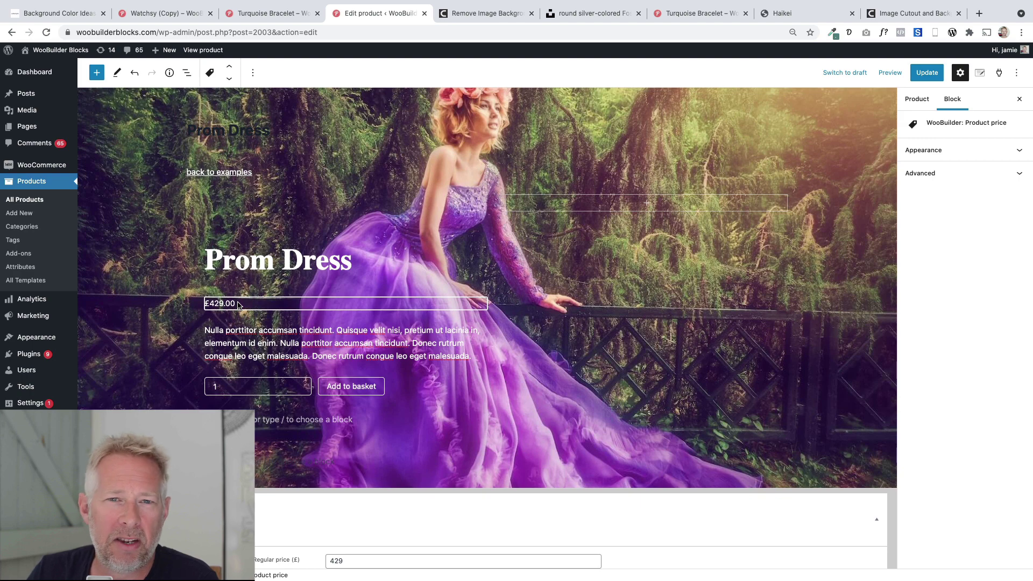
scroll(238, 305, "down", 5)
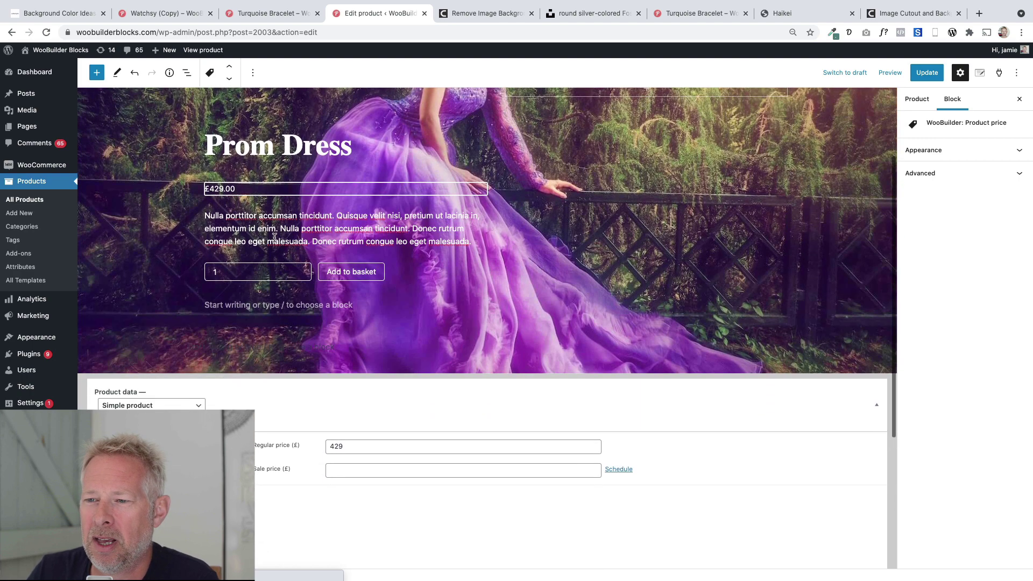
left_click(273, 220)
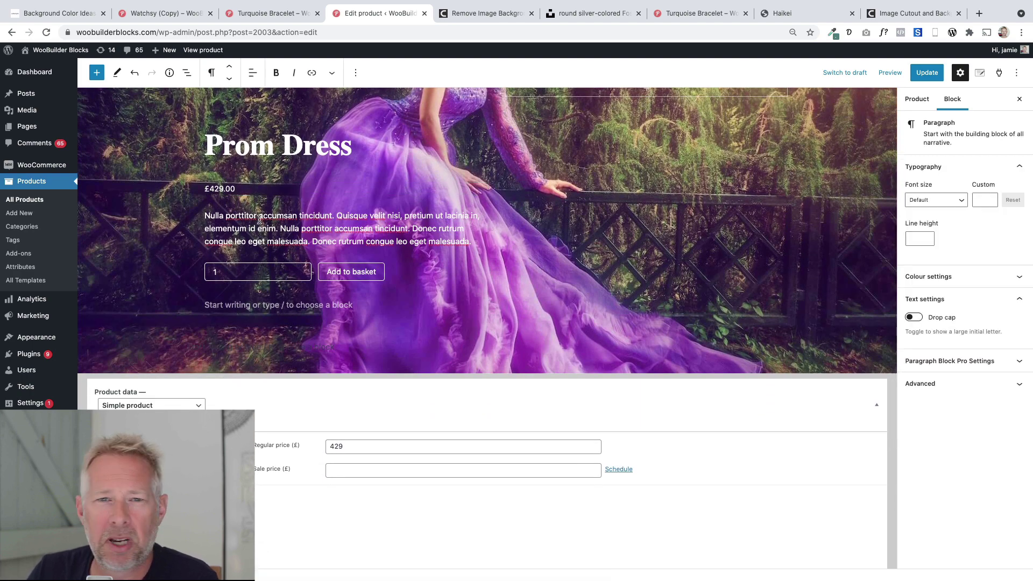
left_click(410, 275)
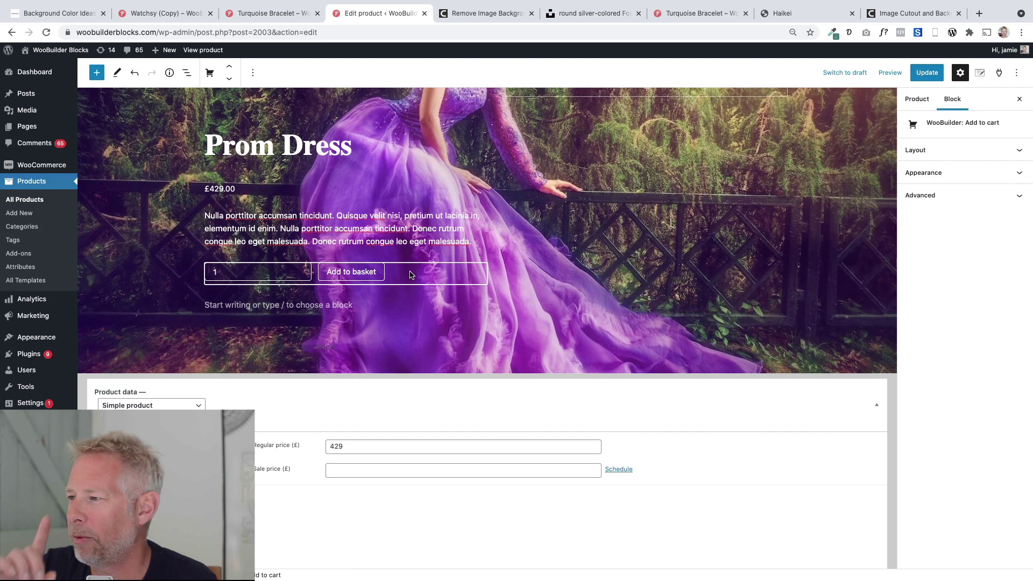
left_click(953, 156)
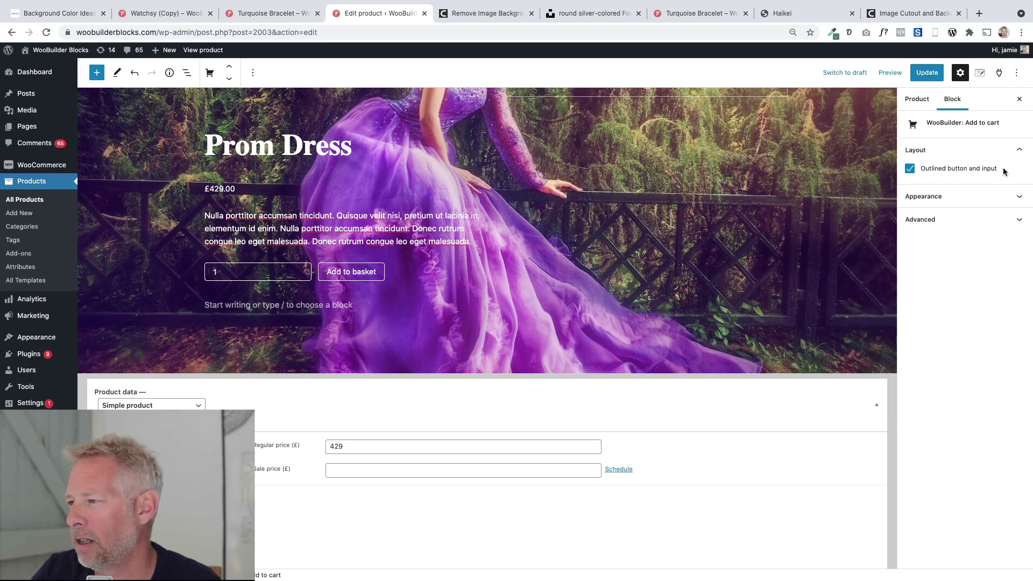
left_click_drag(1002, 169, 914, 170)
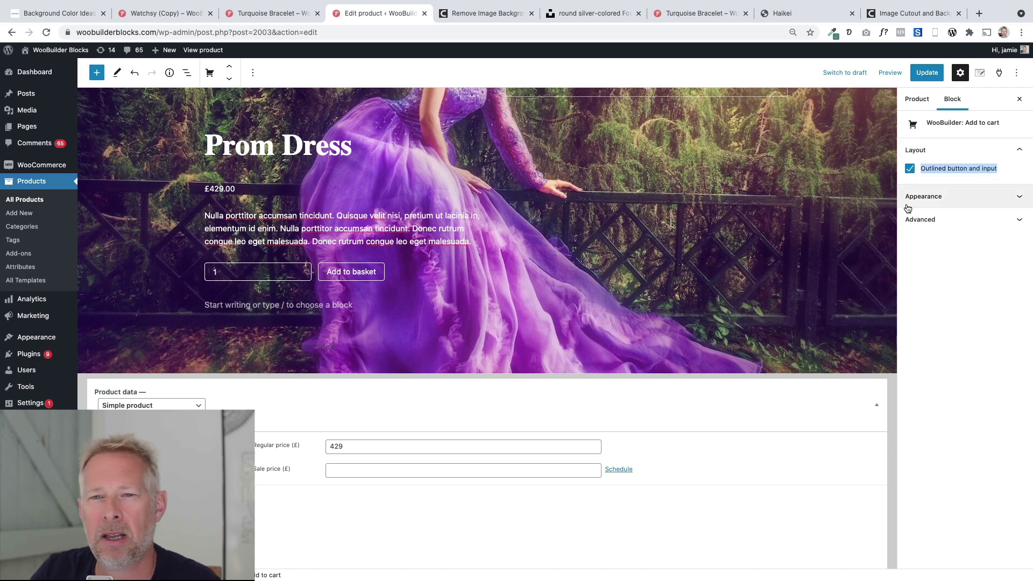
left_click(910, 168)
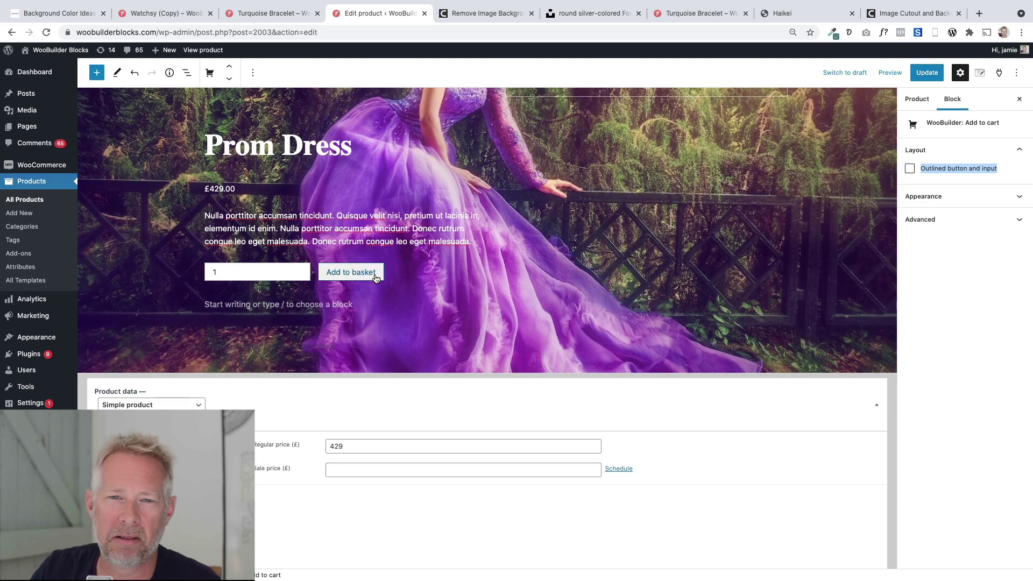
left_click(910, 169)
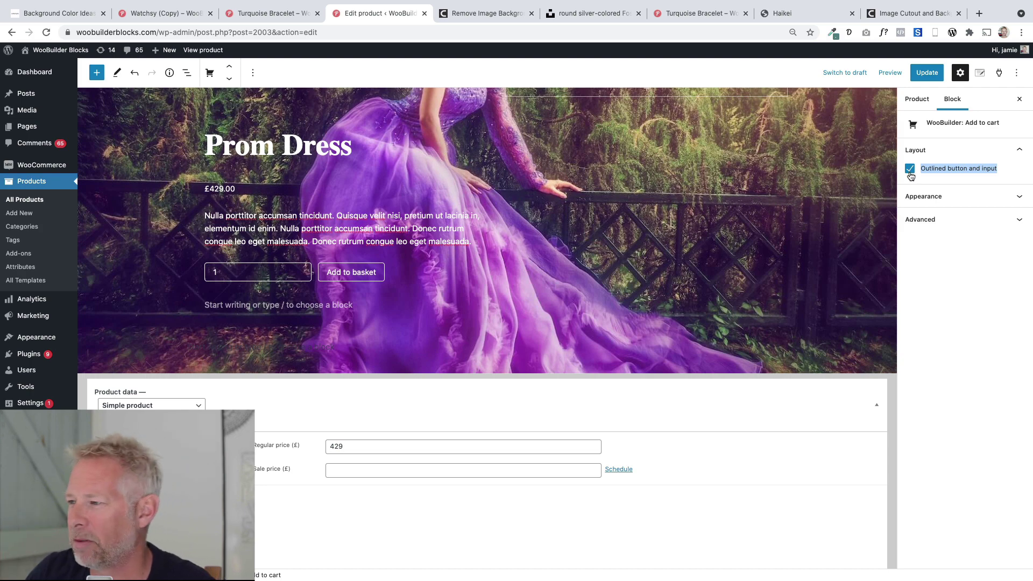
scroll(420, 242, "up", 5)
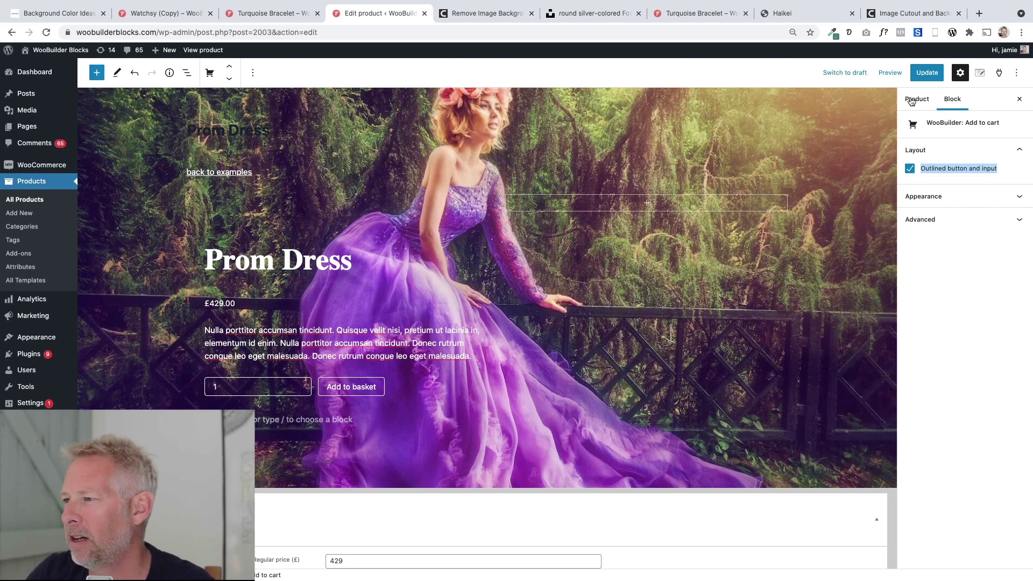
Step: Review the WooBuilder background image settings in the Product tab and update the Prom Dress product
left_click(933, 100)
scroll(982, 445, "down", 3)
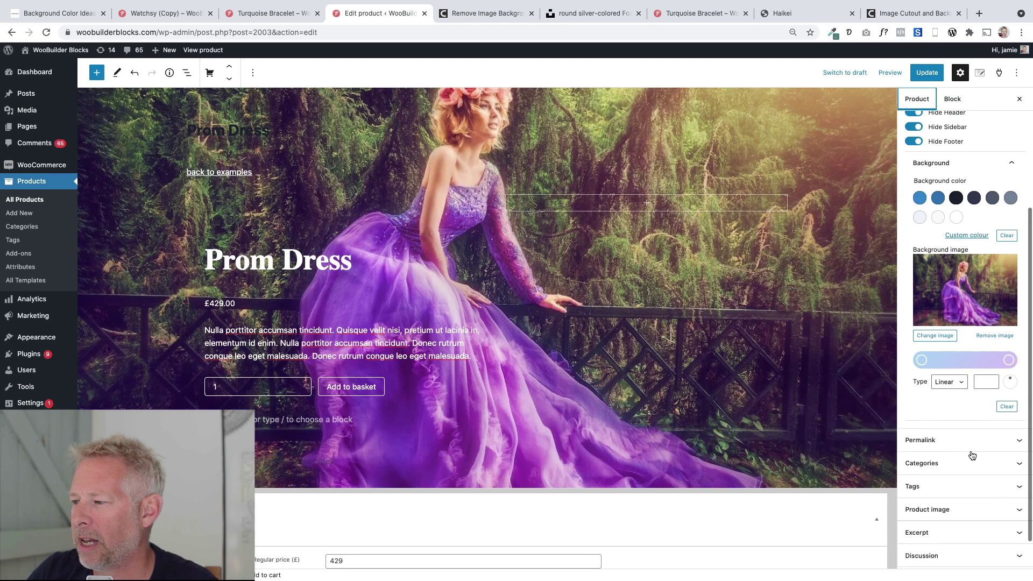
scroll(988, 270, "up", 3)
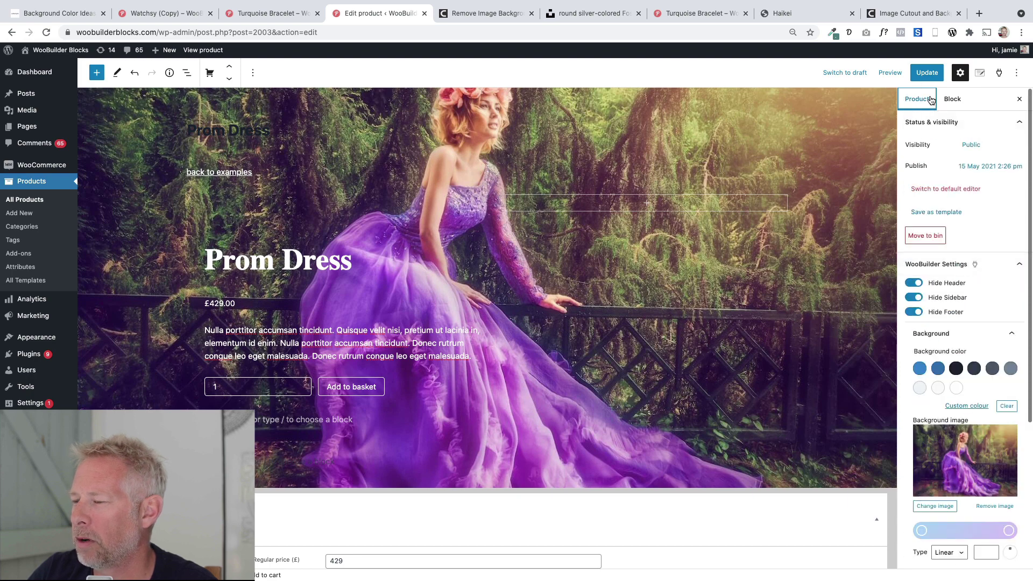
scroll(959, 347, "down", 1)
scroll(958, 347, "down", 3)
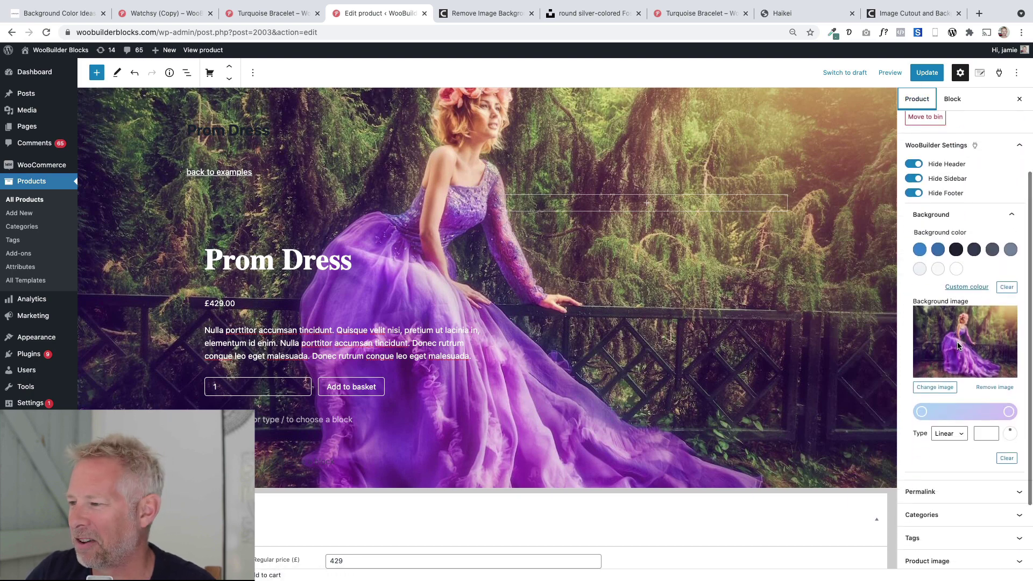
scroll(957, 346, "down", 2)
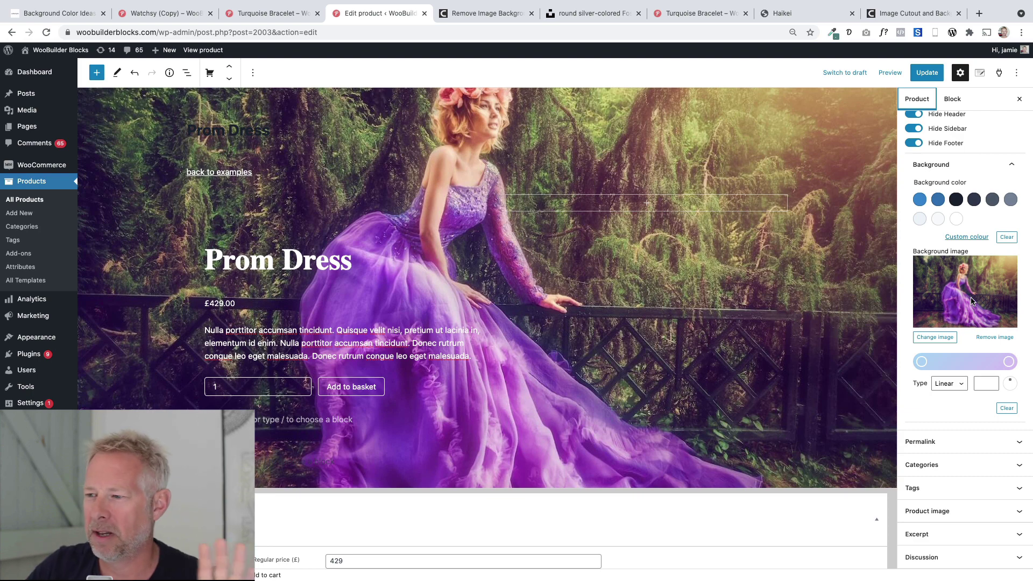
left_click(972, 301)
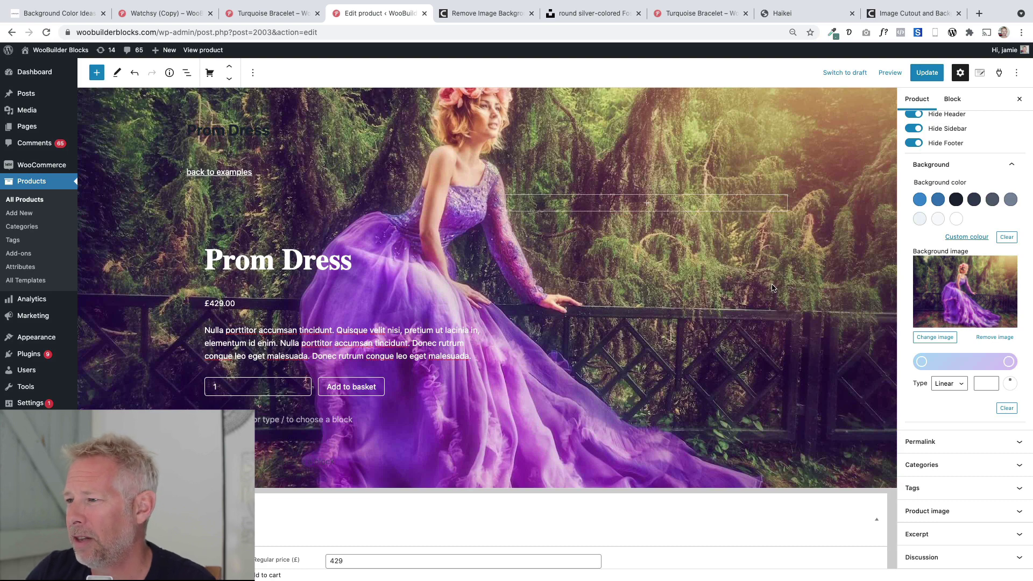
scroll(968, 229, "up", 3)
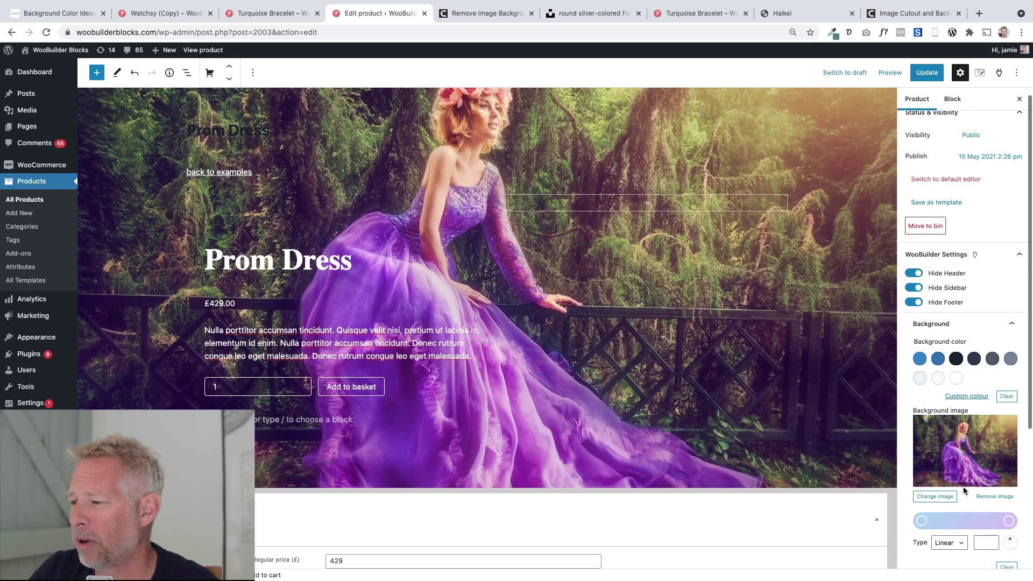
scroll(963, 490, "down", 3)
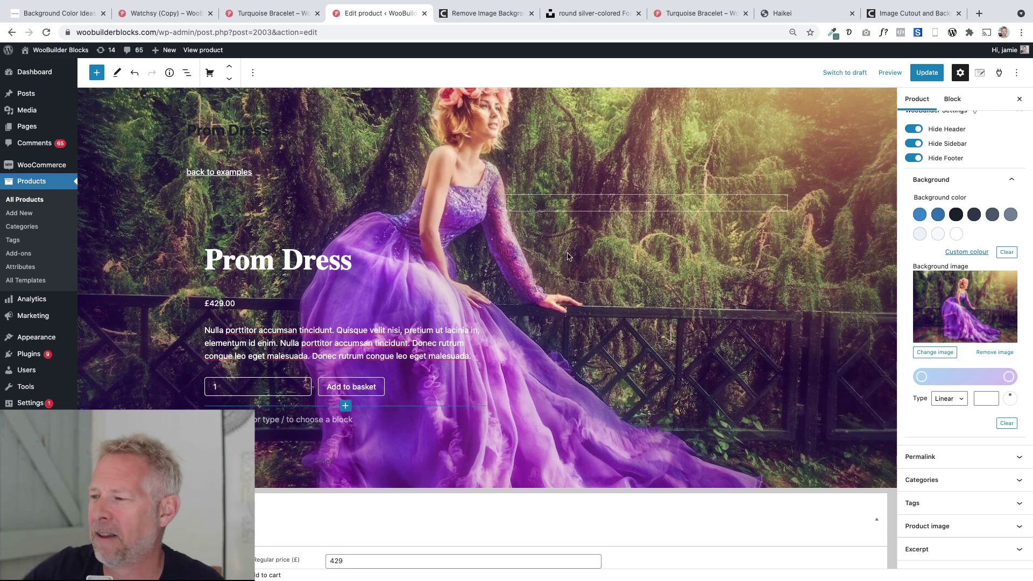
scroll(952, 277, "up", 3)
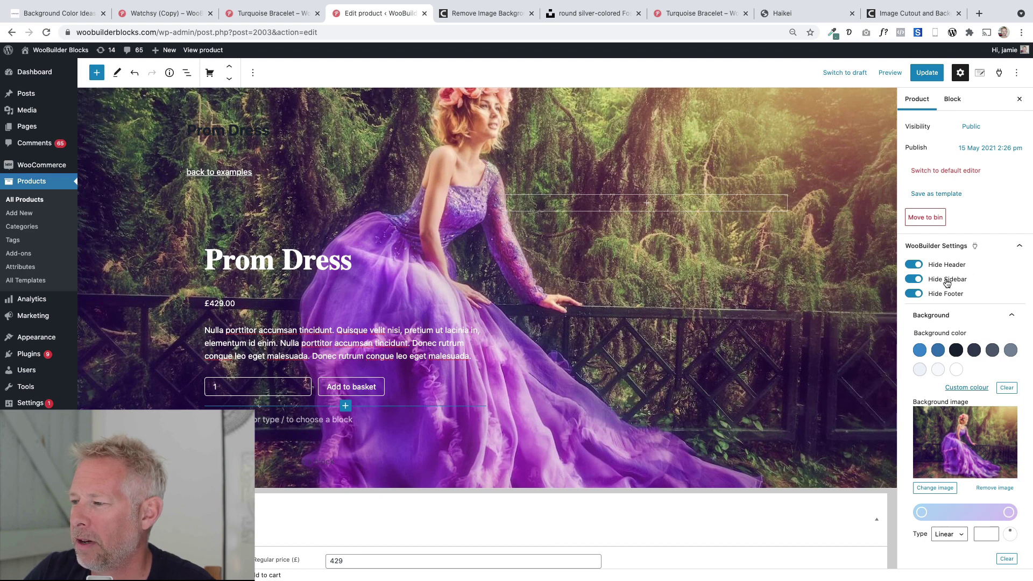
left_click_drag(971, 297, 935, 295)
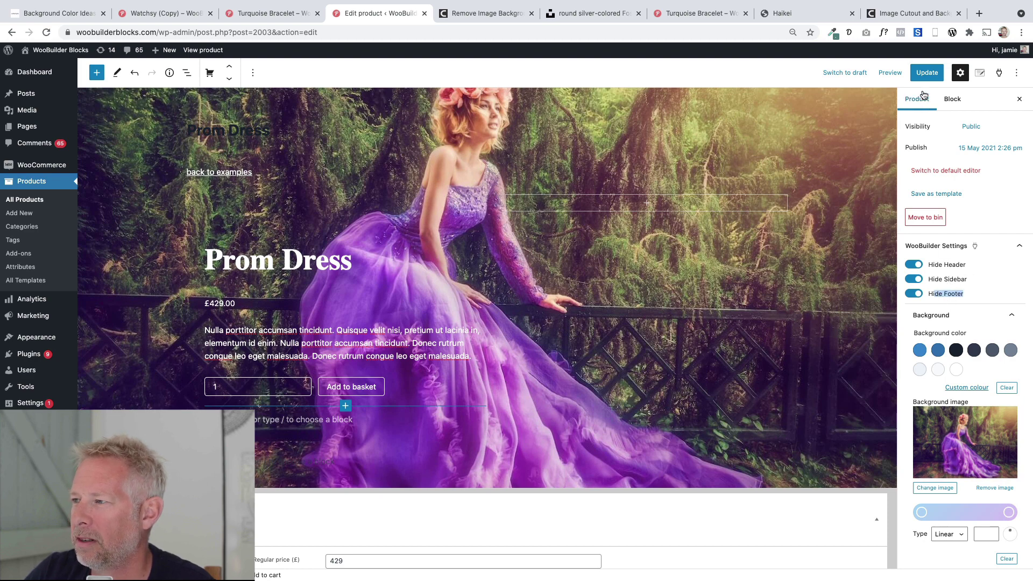
left_click(927, 74)
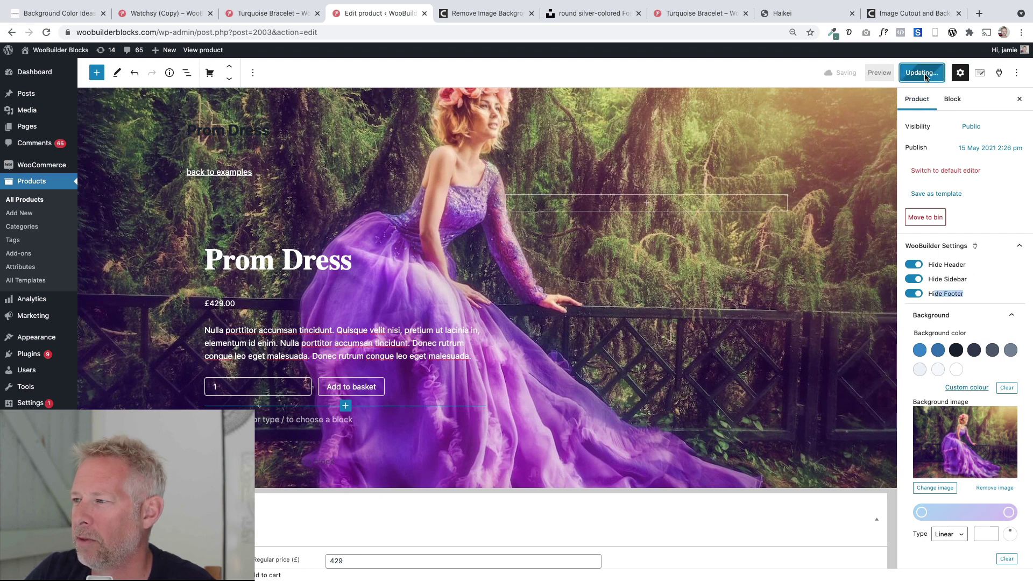
Step: Open the live Turquoise Bracelet product page from the admin bar's View product link
left_click(197, 50)
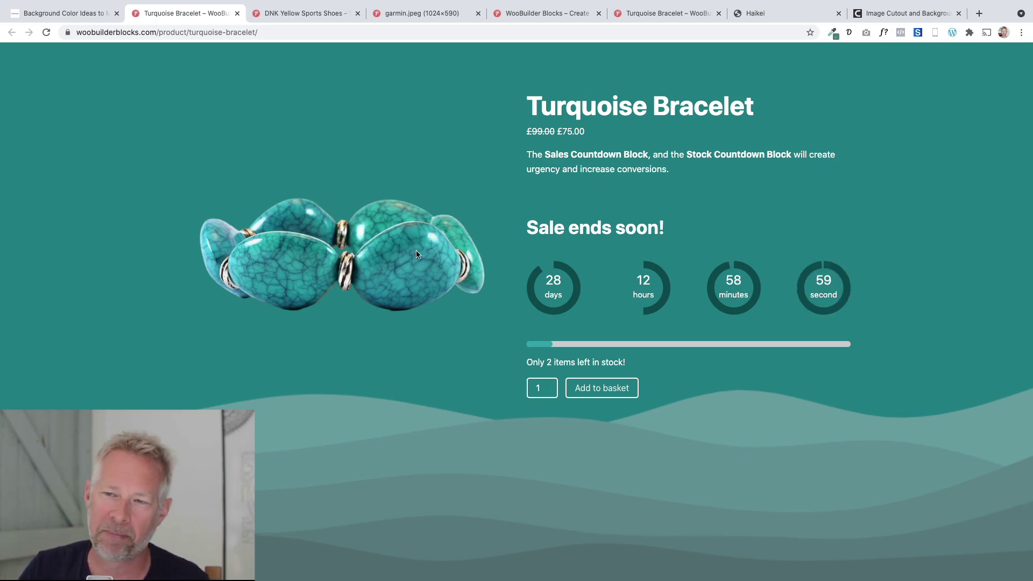
Step: Switch to the DNK Yellow Sports Shoes product page tab
left_click(302, 16)
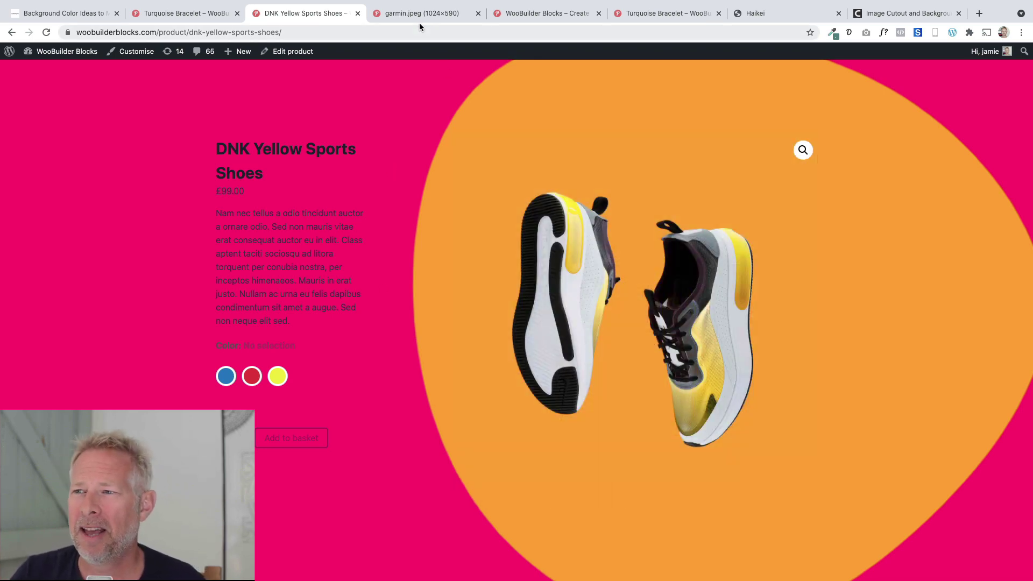
Step: Look at the garmin.jpeg Garmin Fenix 6 image, then go to Haikei's Layered Waves generator
left_click(418, 18)
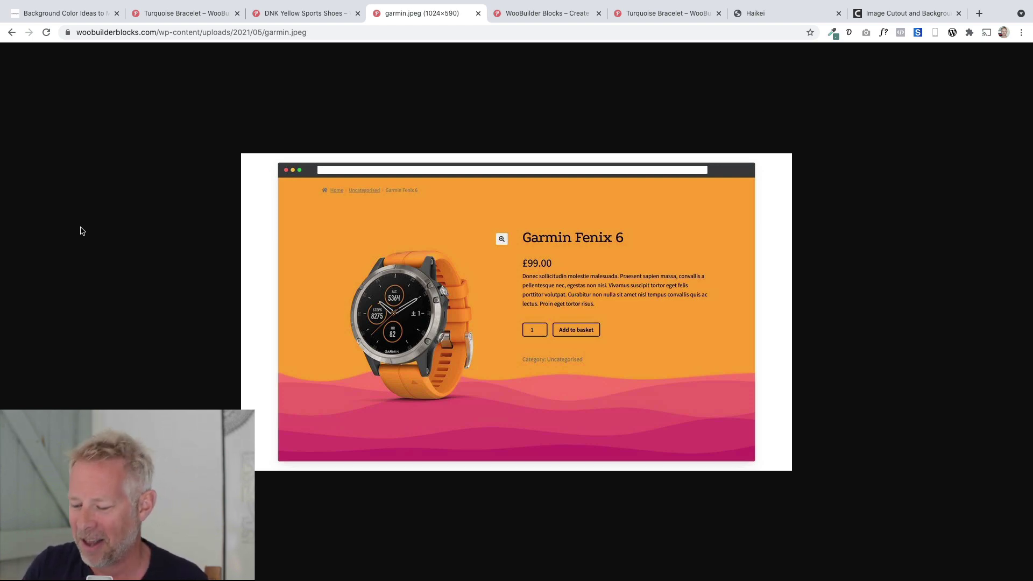
left_click(756, 13)
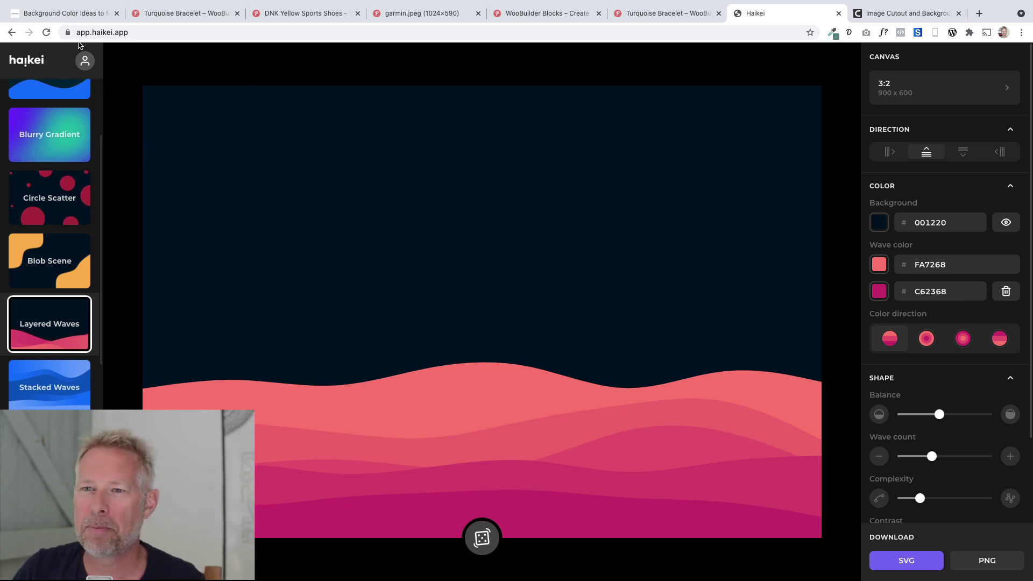
Step: Try Haikei's Wave, Blob, Blurry Gradient, Circle Scatter and Blob Scene presets, settling on Blob
left_click(133, 32)
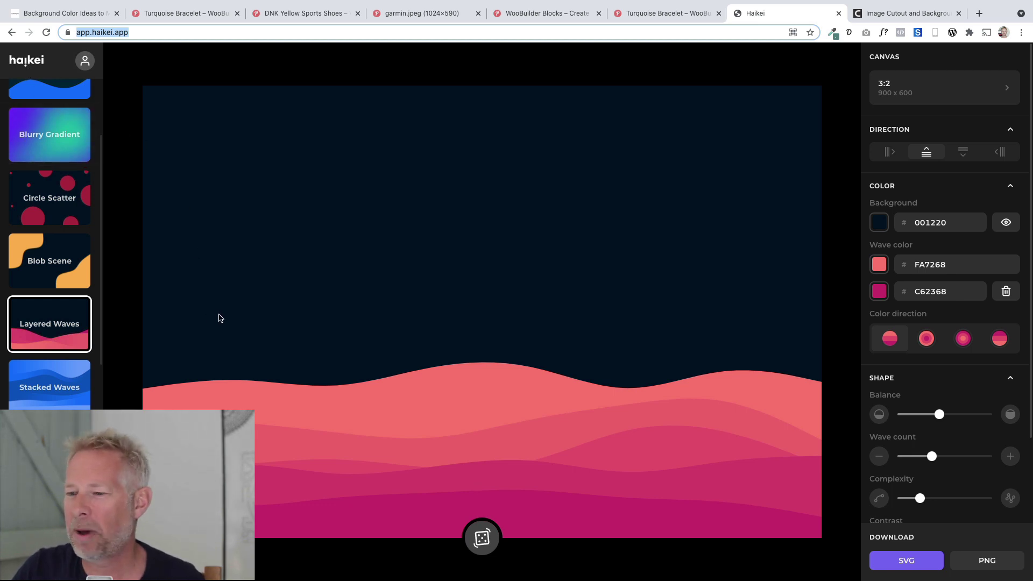
left_click(50, 89)
scroll(81, 134, "up", 3)
left_click(53, 119)
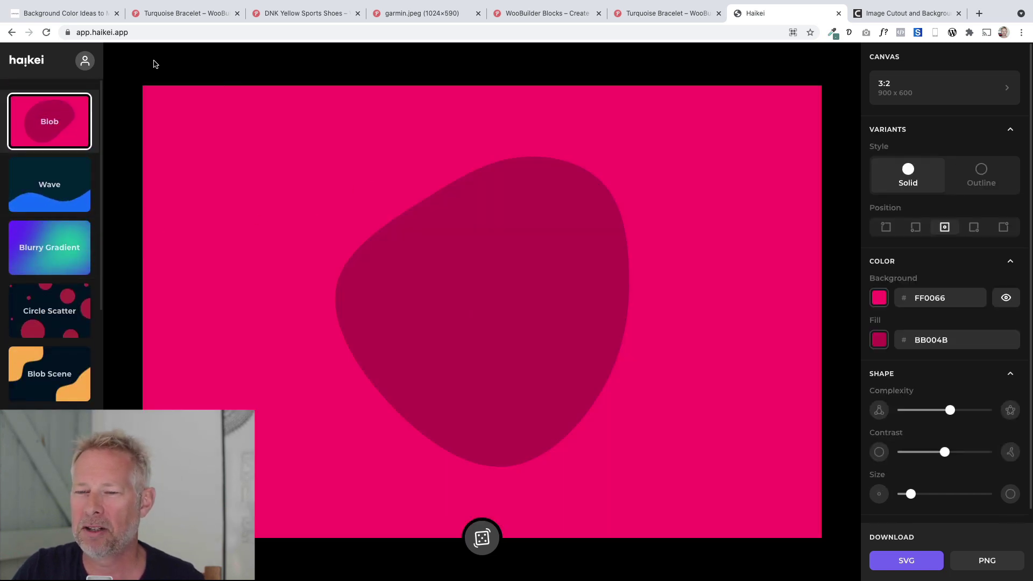
left_click(56, 244)
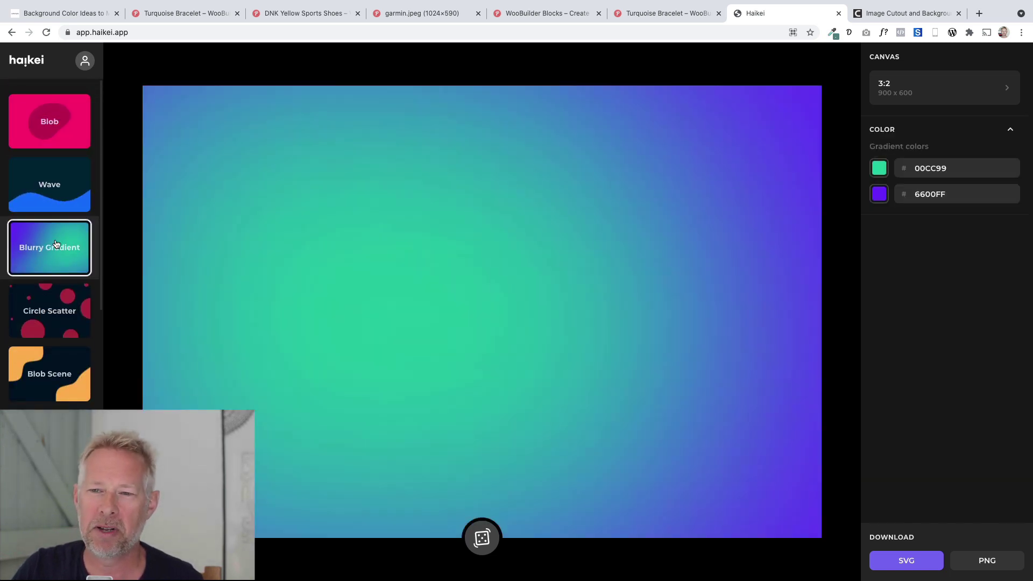
left_click(49, 302)
left_click(65, 365)
left_click(67, 132)
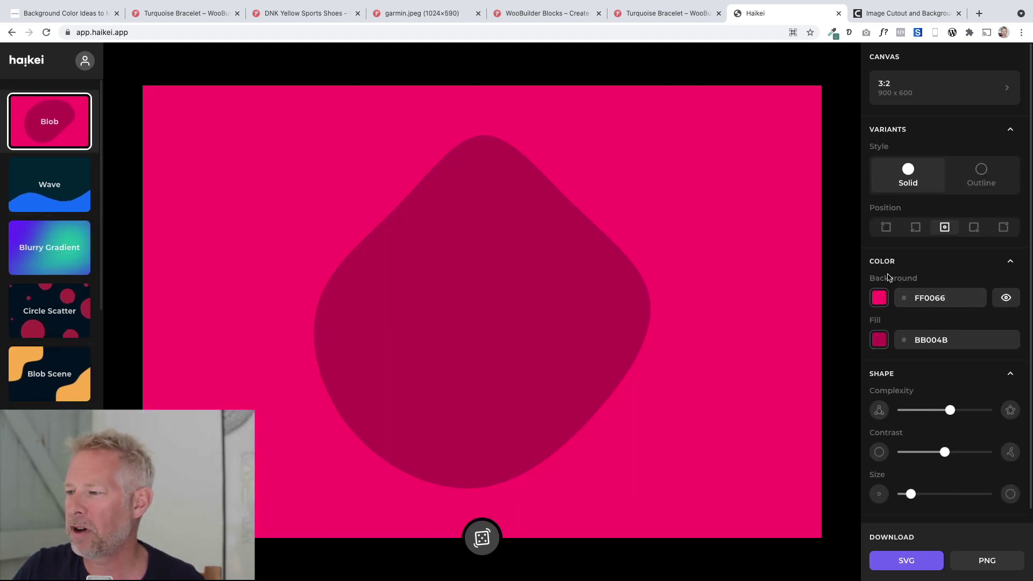
left_click(879, 297)
Step: Set the blob's background colour to yellow ffd100
left_click_drag(844, 413, 877, 413)
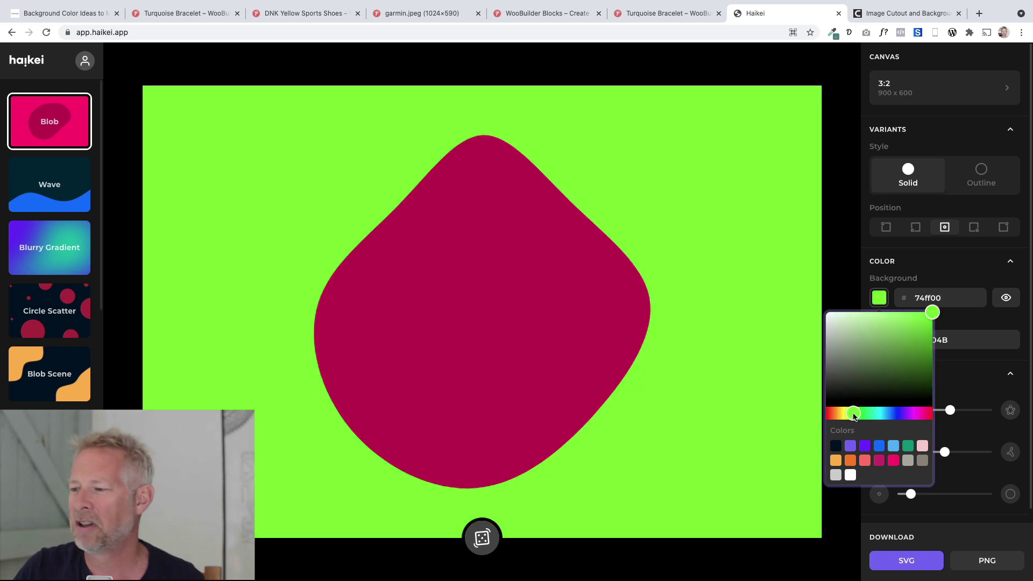
left_click_drag(854, 415, 842, 416)
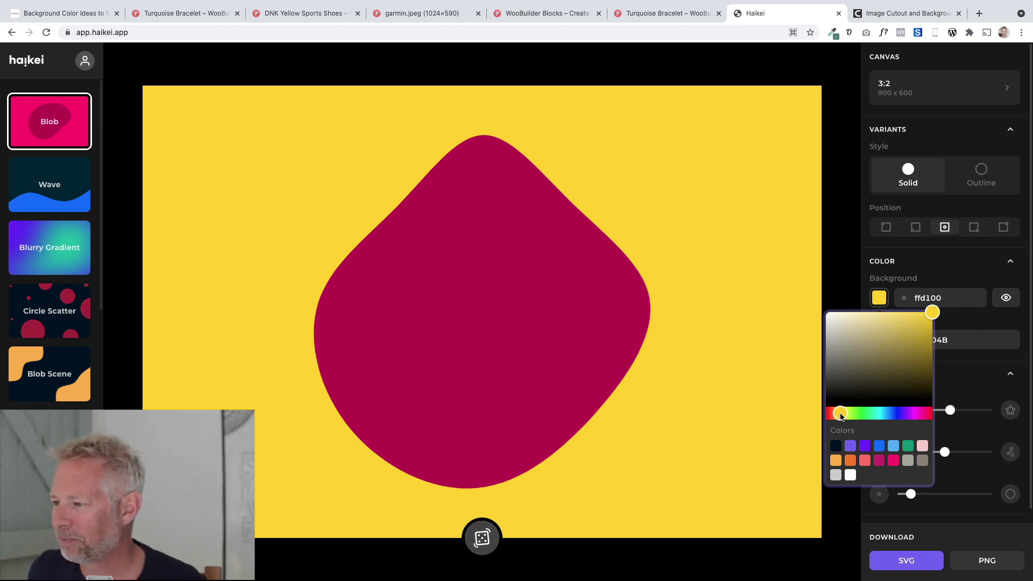
left_click(952, 299)
left_click_drag(952, 299, 894, 300)
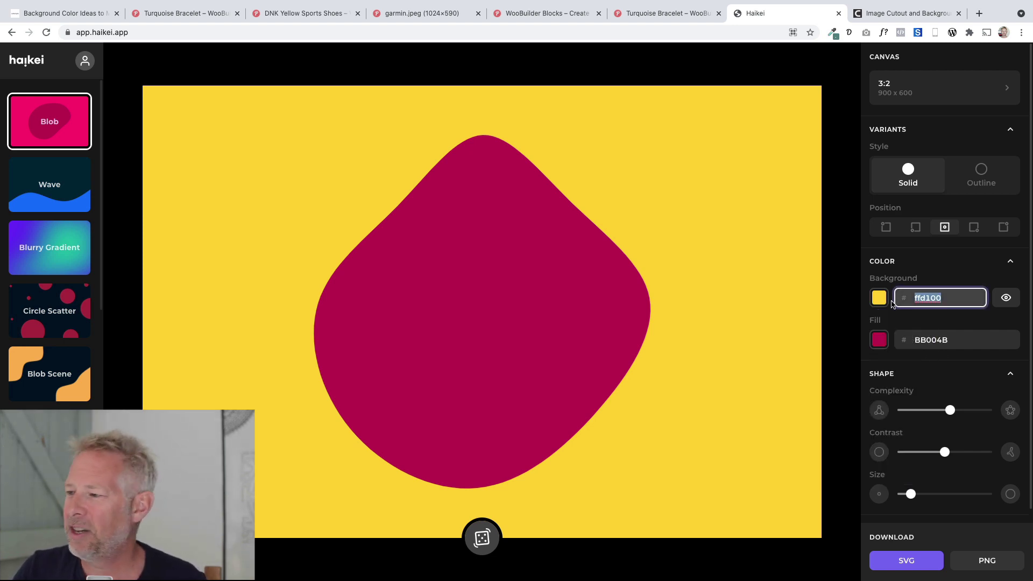
Step: Randomize the blob shape repeatedly with the dice button
left_click(480, 537)
left_click(480, 537)
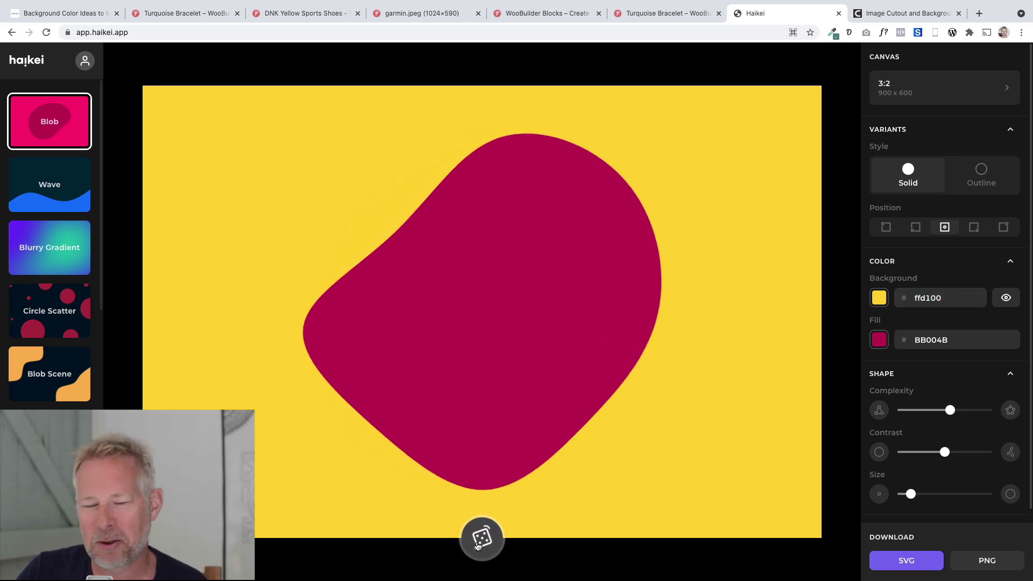
left_click(475, 543)
left_click(476, 542)
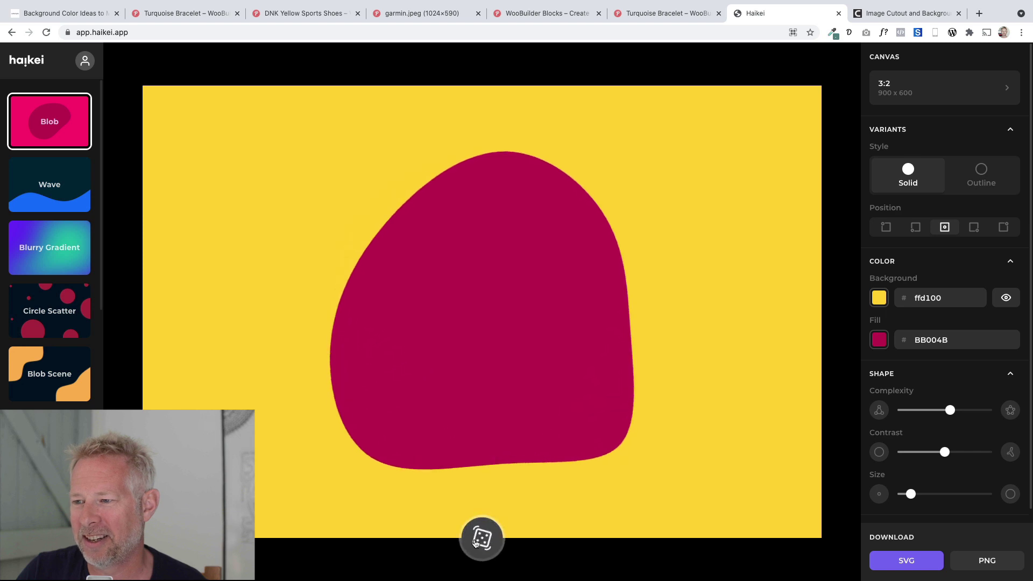
left_click(476, 542)
left_click(475, 542)
left_click(476, 543)
left_click(475, 542)
left_click(476, 542)
Step: Increase the blob's Complexity, Contrast and Size sliders
mouse_move(950, 411)
left_mouse_down()
mouse_move(975, 410)
mouse_move(919, 411)
mouse_move(960, 411)
left_mouse_up()
mouse_move(945, 453)
left_mouse_down()
mouse_move(911, 451)
mouse_move(943, 452)
left_mouse_up()
mouse_move(911, 494)
left_mouse_down()
mouse_move(944, 493)
mouse_move(923, 495)
left_mouse_up()
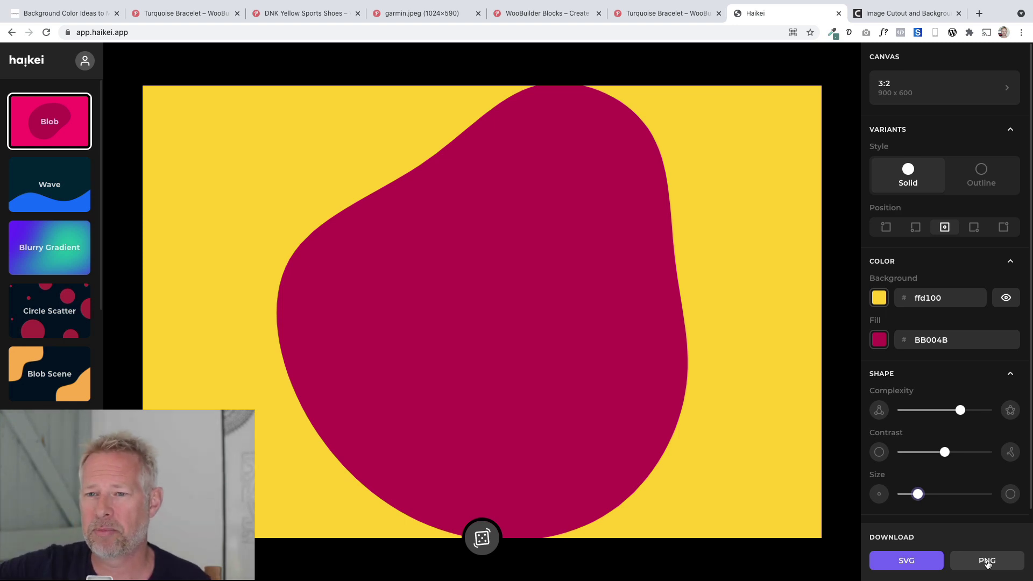
Step: Switch to the Blurry Gradient design and regenerate its layout three times
left_click(18, 240)
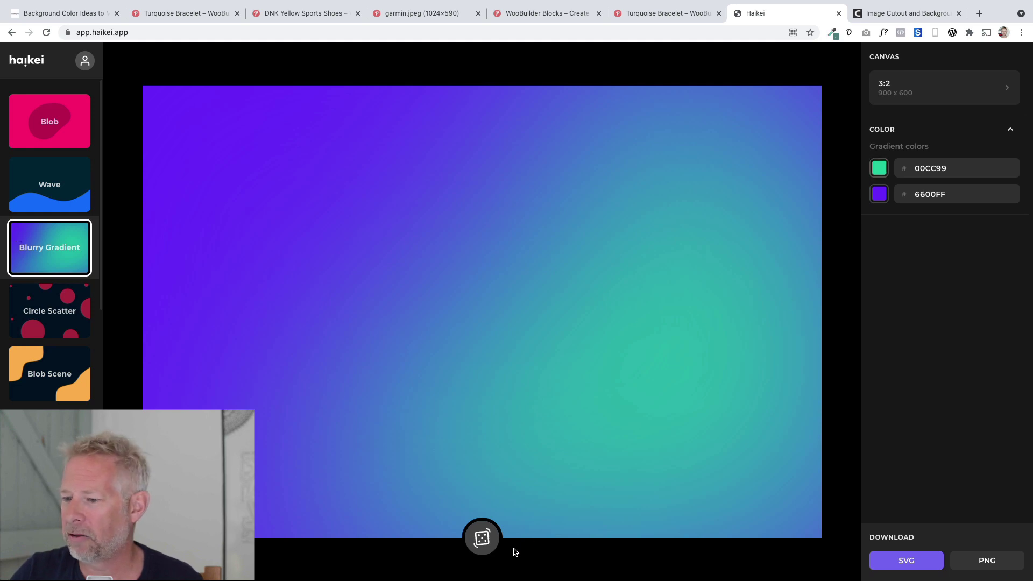
left_click(479, 543)
left_click(476, 546)
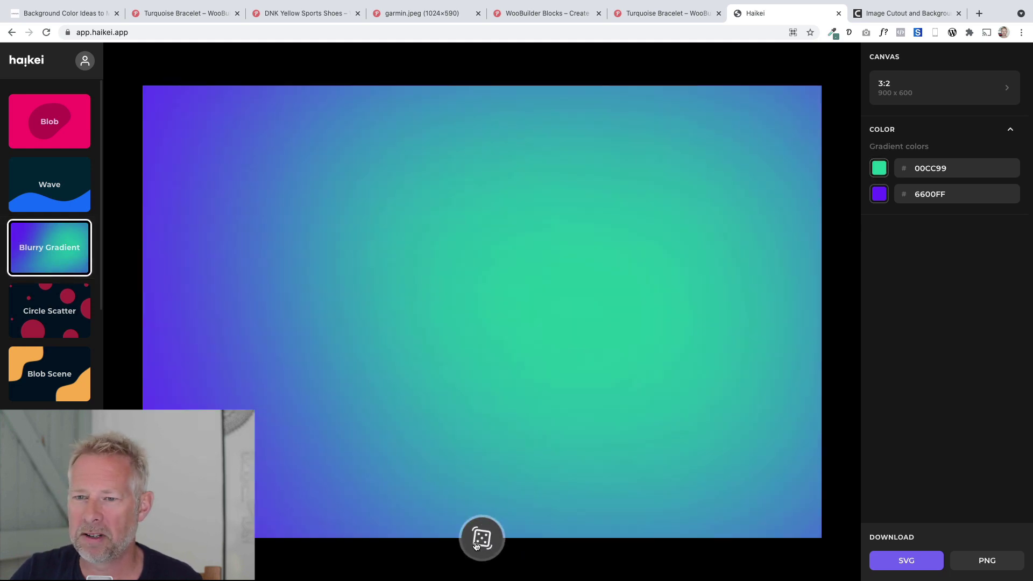
left_click(476, 546)
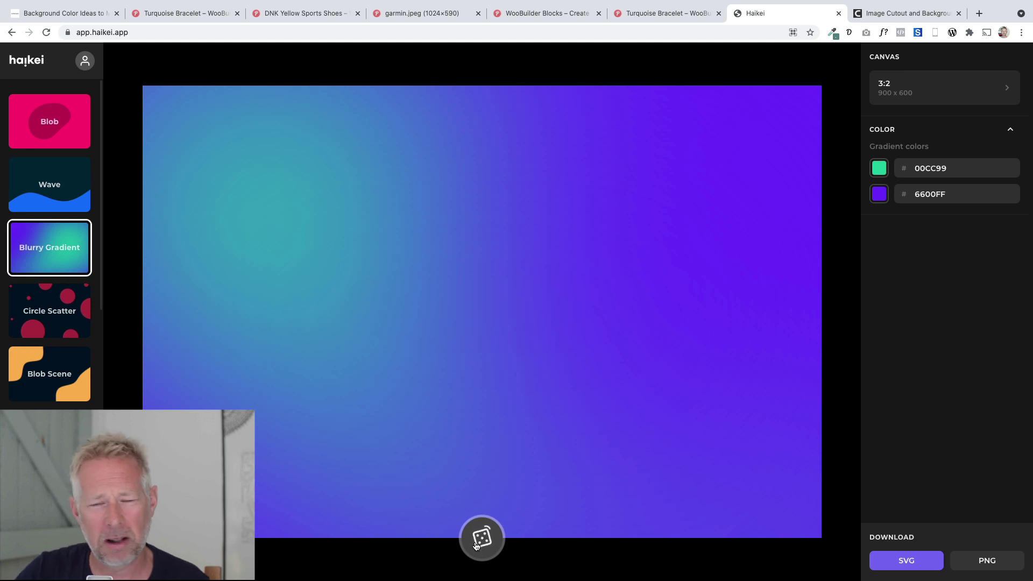
Step: Pick the Layered Waves design and compare it with the Garmin product image
left_click(49, 436)
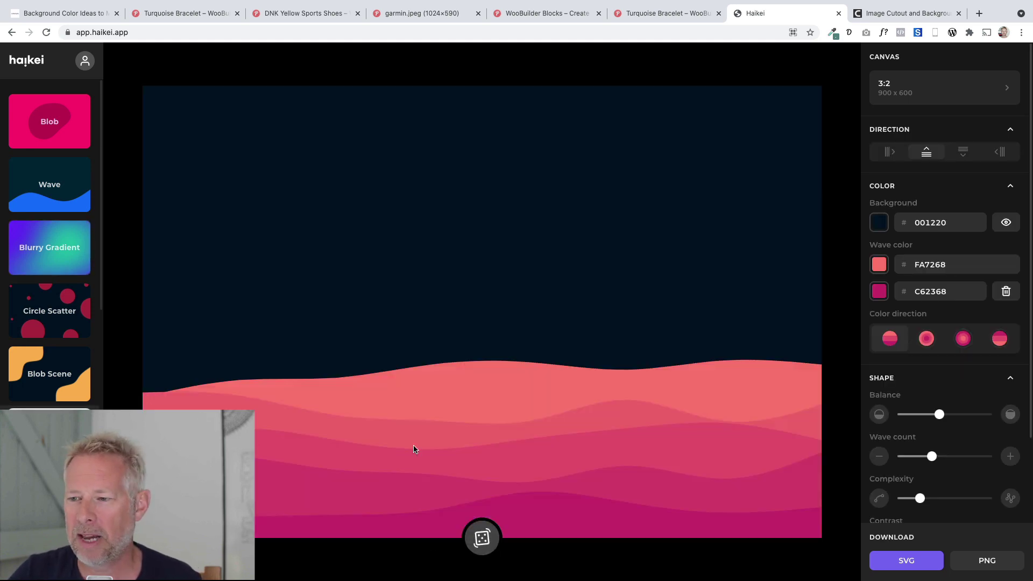
left_click(406, 14)
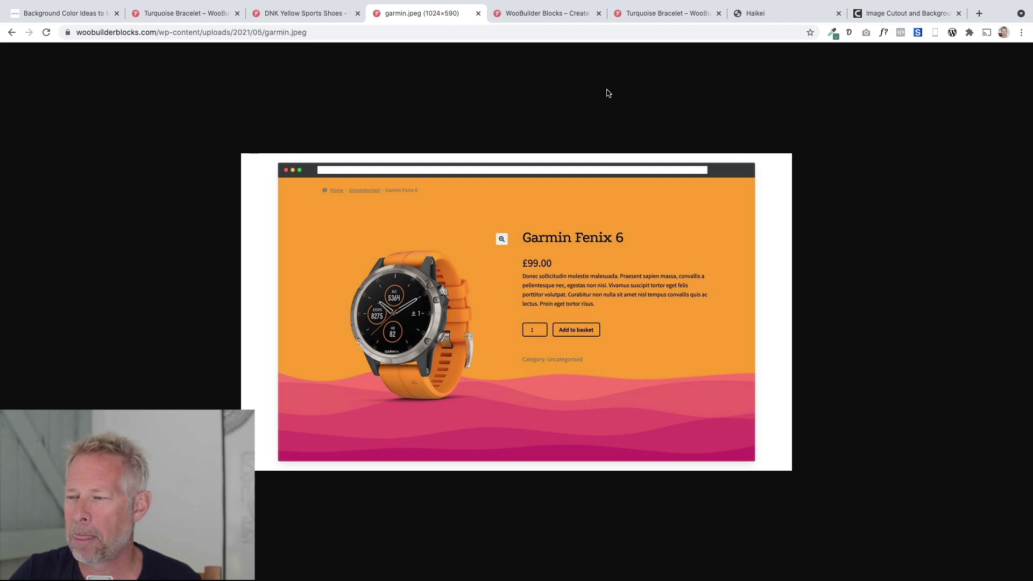
left_click(785, 16)
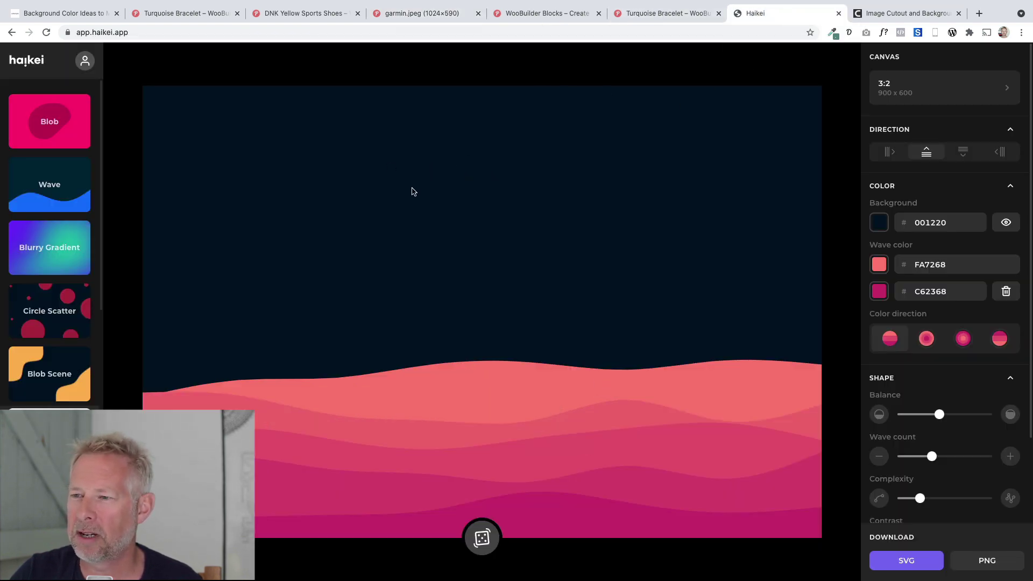
left_click(400, 15)
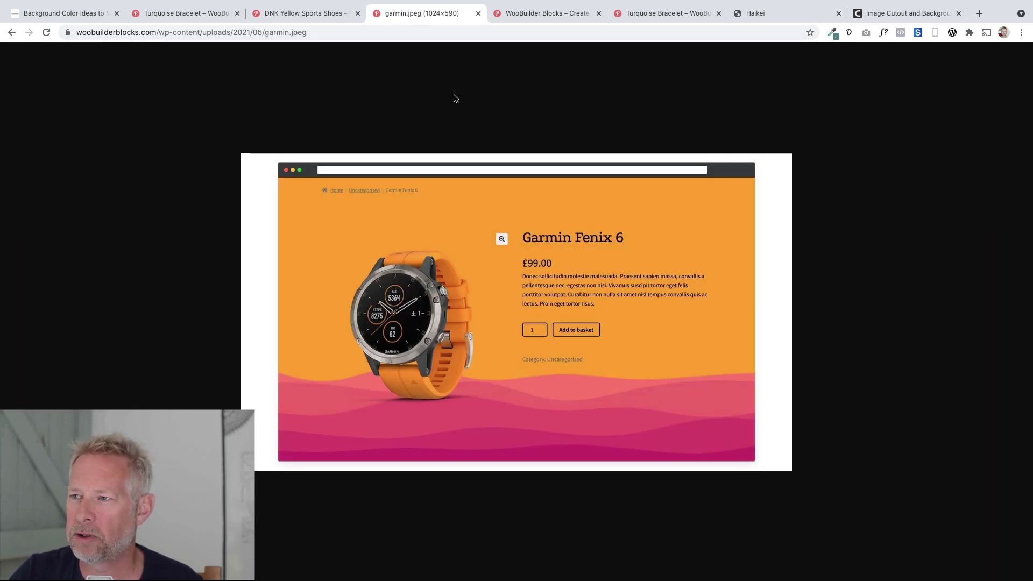
Step: Use ColorZilla's Pick Color From Page on the Garmin image's orange background to copy #FE9F18
left_click(831, 33)
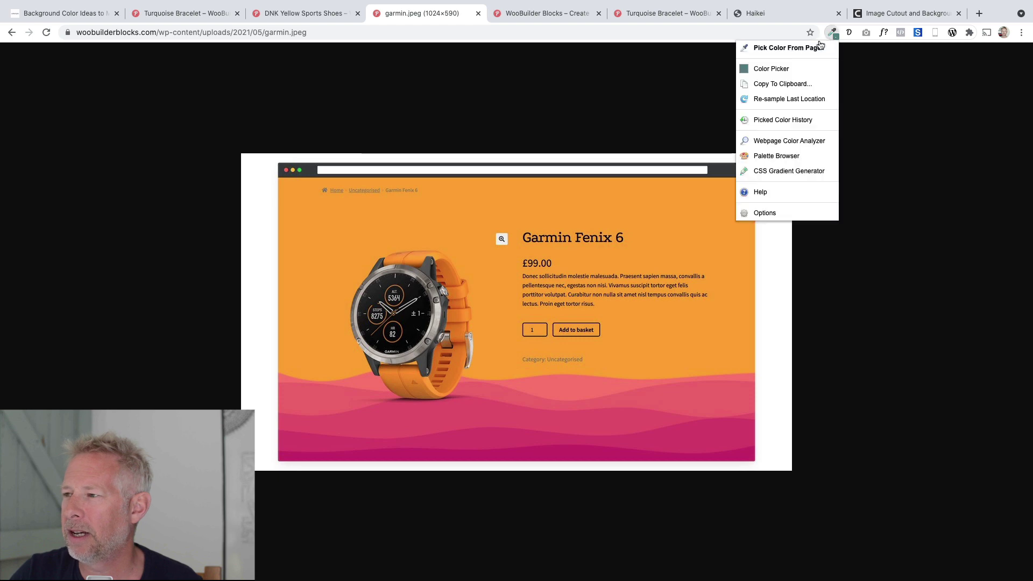
left_click(807, 46)
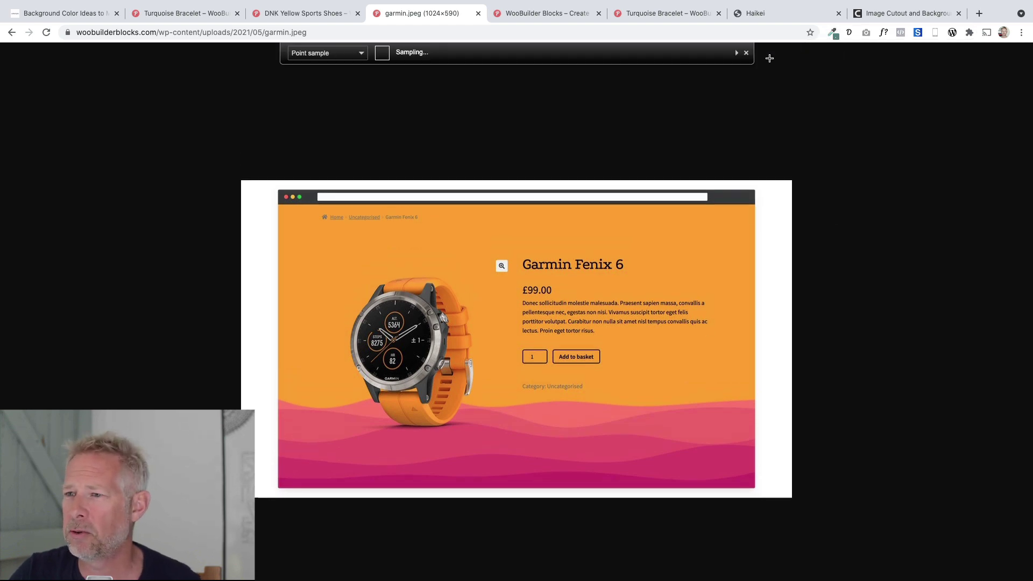
left_click(358, 235)
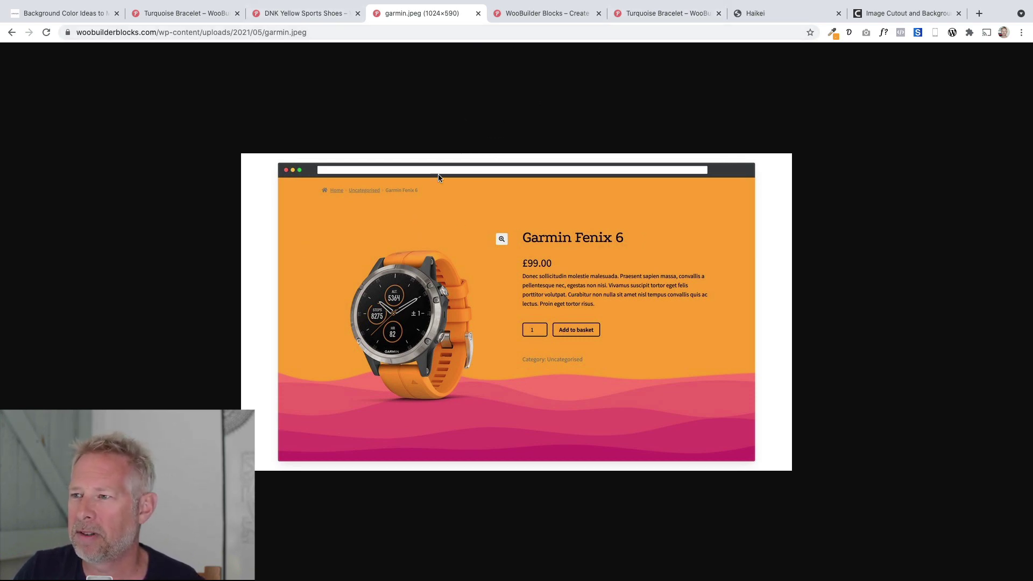
Step: Paste FE9F18 as the Haikei wave background colour
left_click(790, 15)
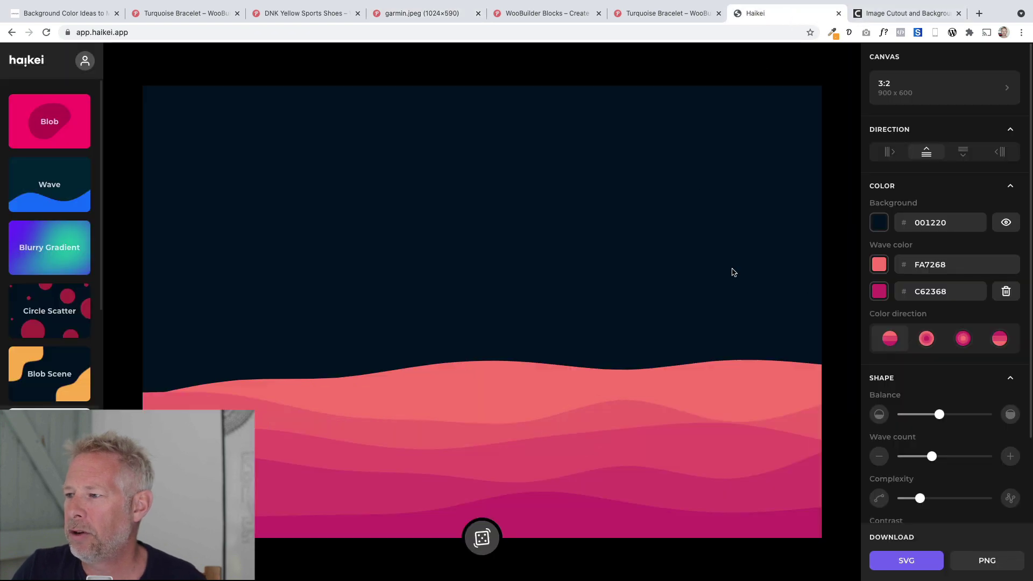
left_click(959, 222)
left_click_drag(959, 222, 894, 223)
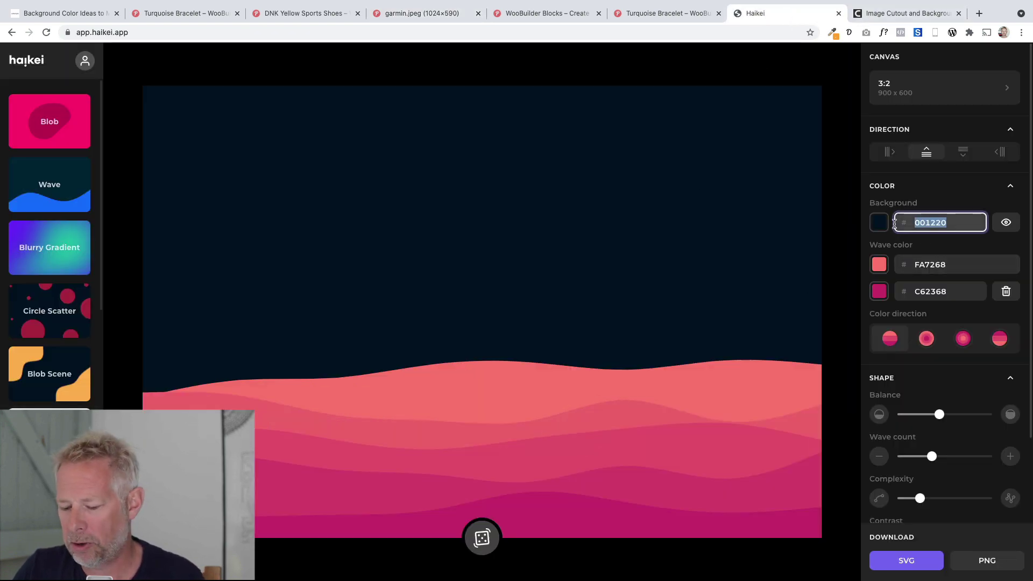
key("super+v")
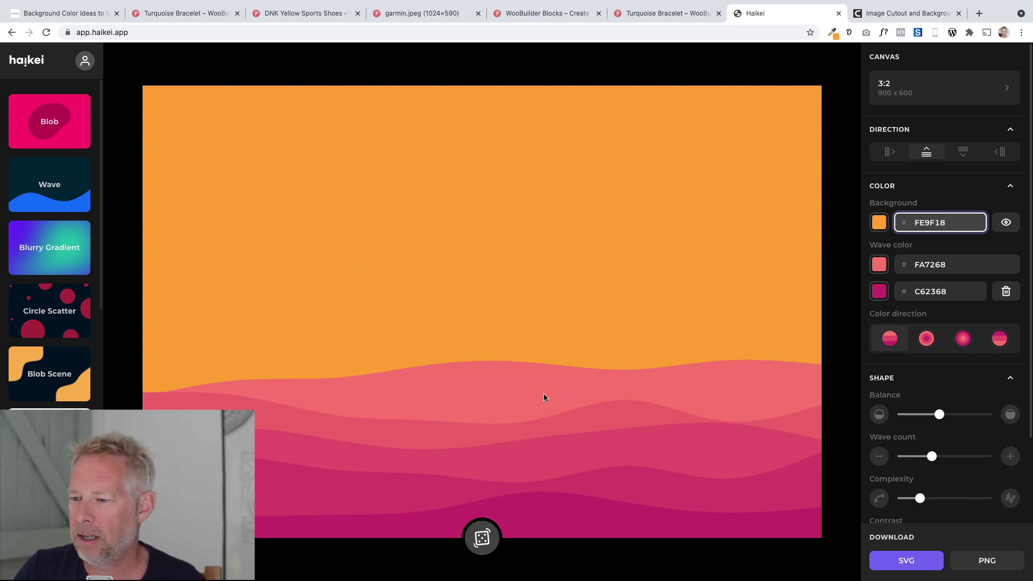
Step: Regenerate the waves, raise the wave count, and return to the DNK Yellow Sports Shoes page
left_click(482, 538)
left_click(482, 538)
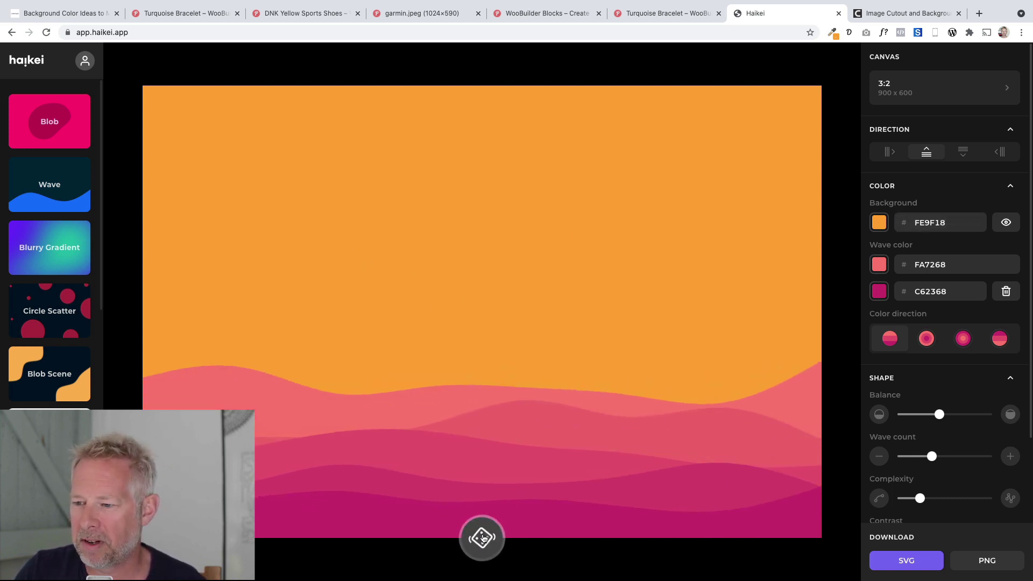
left_click(483, 539)
left_click(483, 539)
left_click(484, 539)
mouse_move(939, 415)
left_mouse_down()
mouse_move(918, 416)
mouse_move(939, 414)
left_mouse_up()
left_click_drag(926, 461, 949, 457)
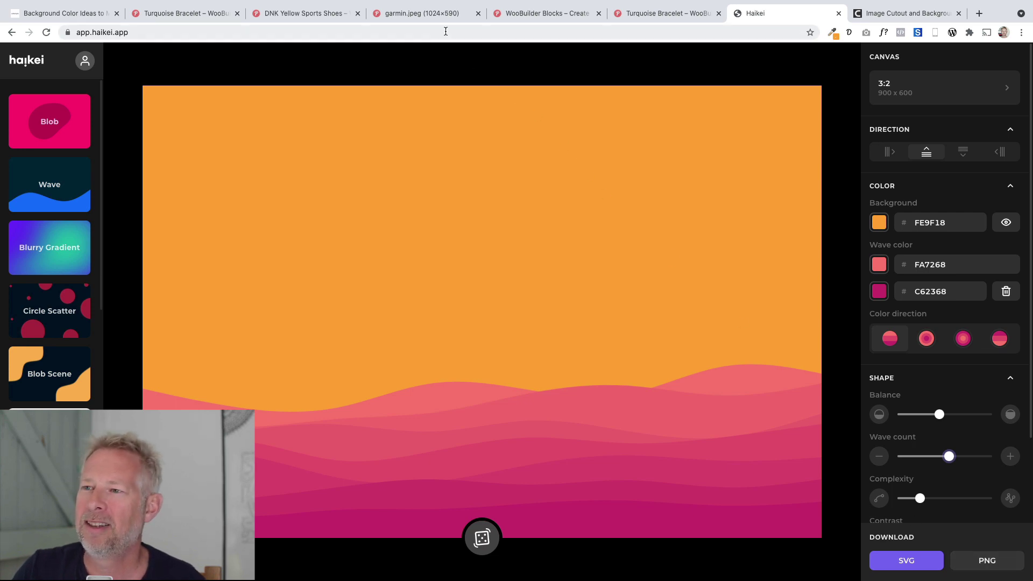
left_click(289, 16)
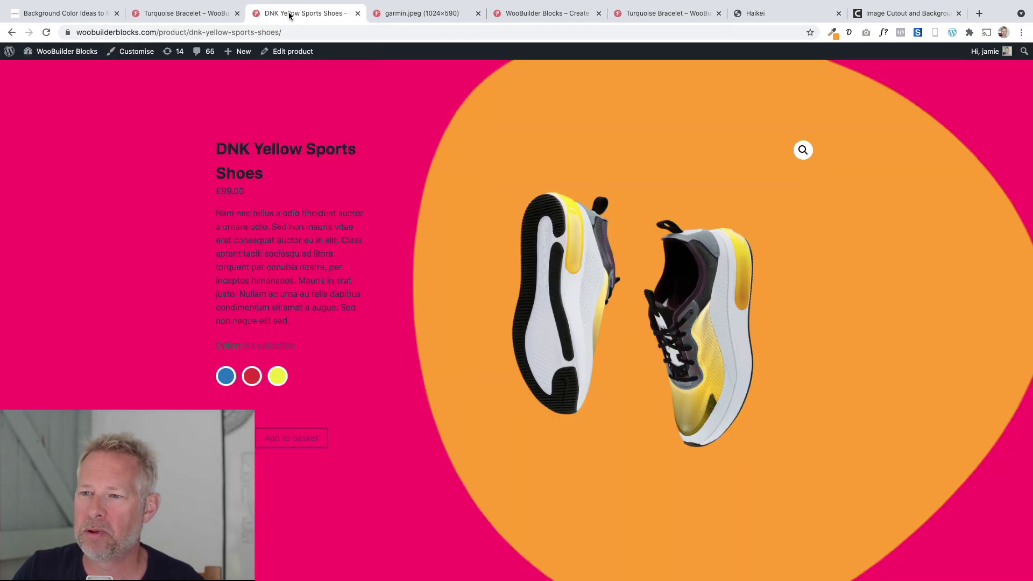
Step: Open the DNK Yellow Sports Shoes product in the editor via Edit product
left_click(272, 54)
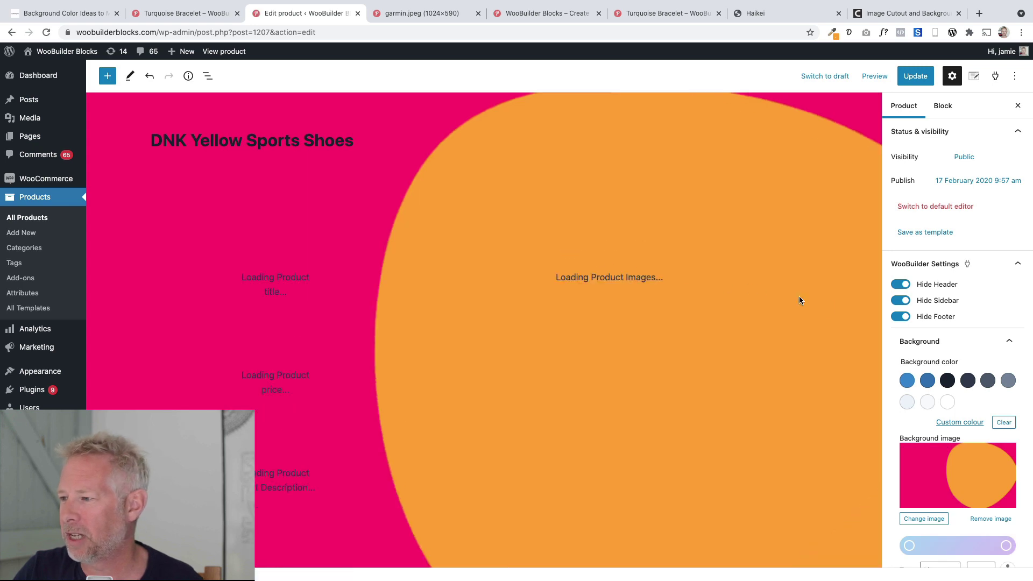
scroll(968, 418, "down", 2)
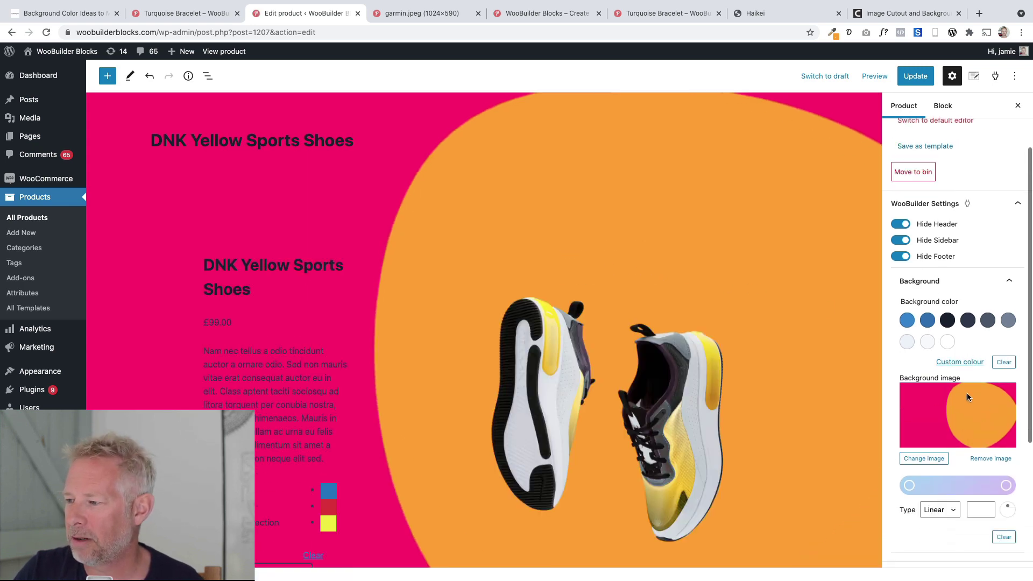
scroll(959, 407, "down", 2)
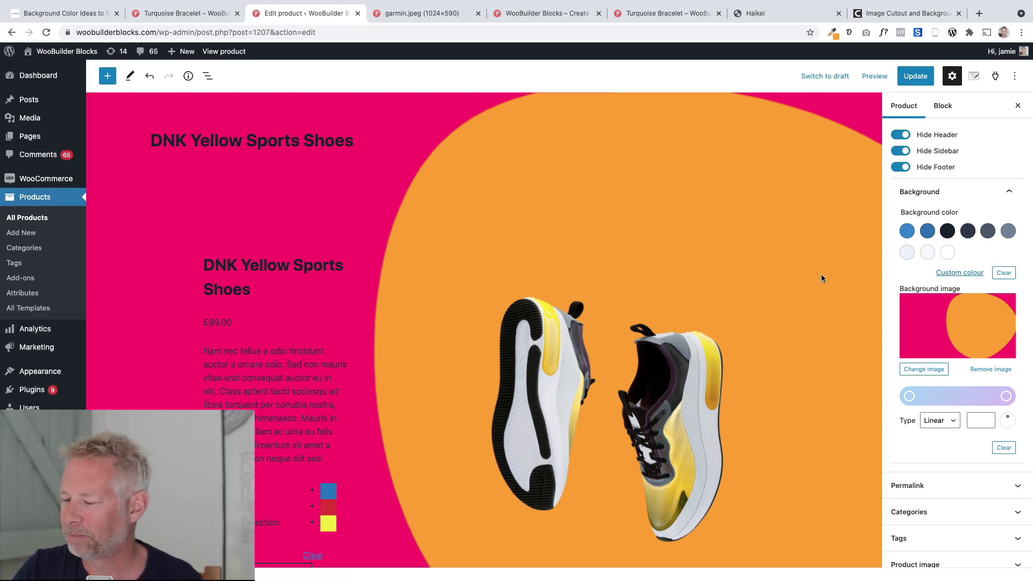
left_click(556, 361)
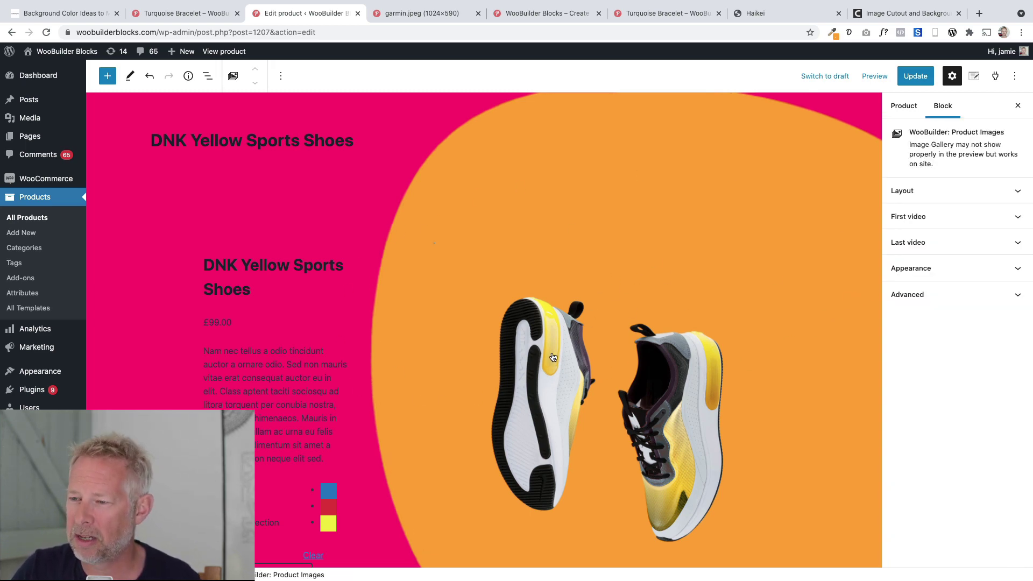
left_click(213, 52)
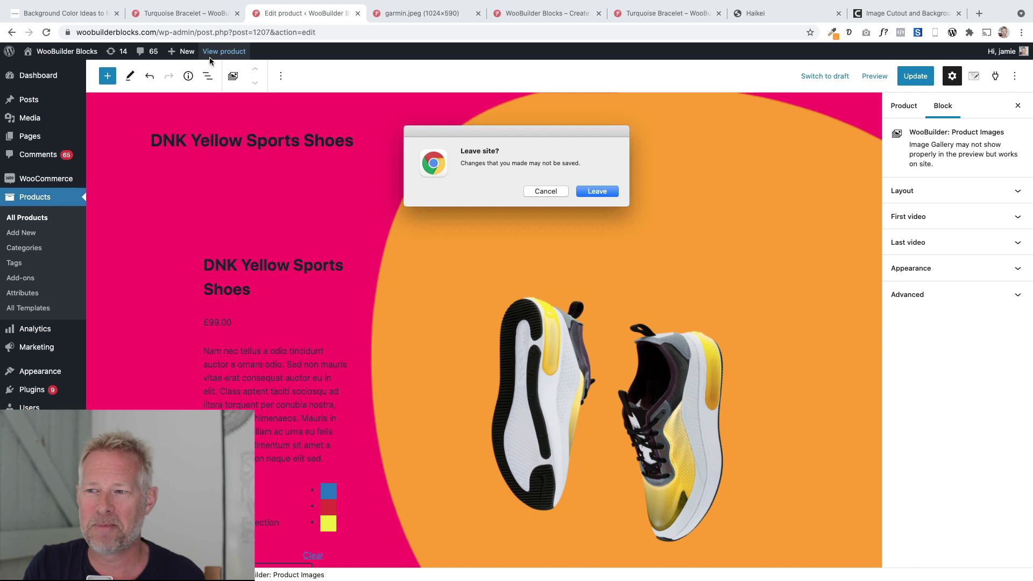
left_click(545, 192)
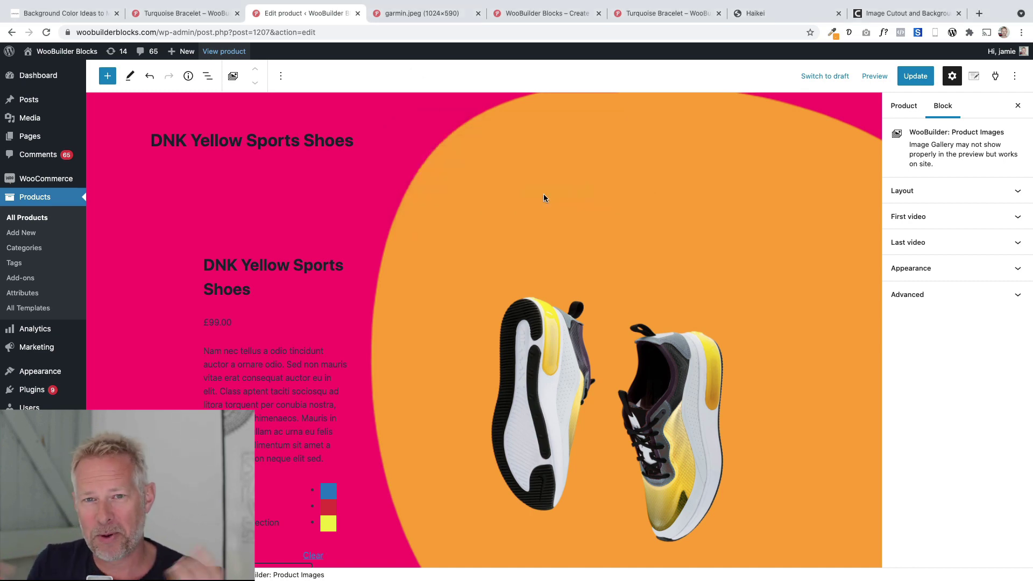
Step: Go to the live DNK Yellow Sports Shoes page, confirming Leave in the Leave site? dialog
left_click(213, 52)
left_click(599, 192)
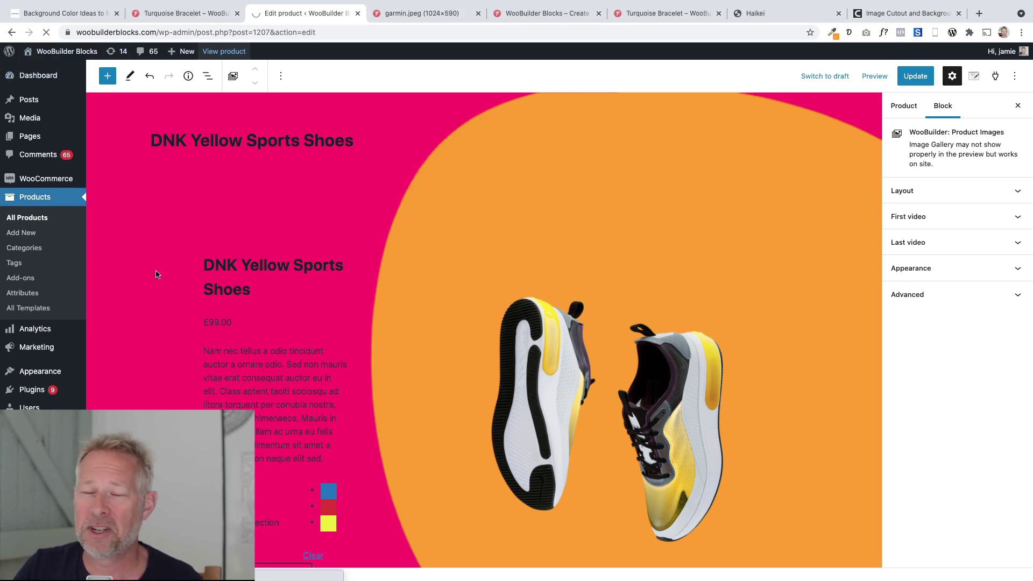